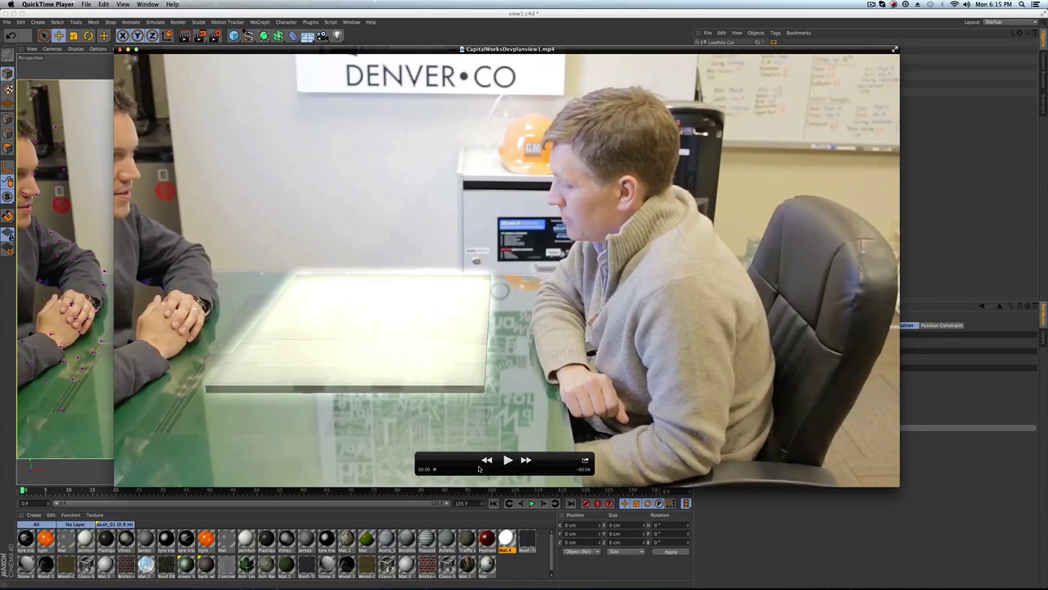
Play the finished CapitalWorksDevplanview1.mp4 composite, scrub to about the 2-second mark, and close the video.
click(508, 460)
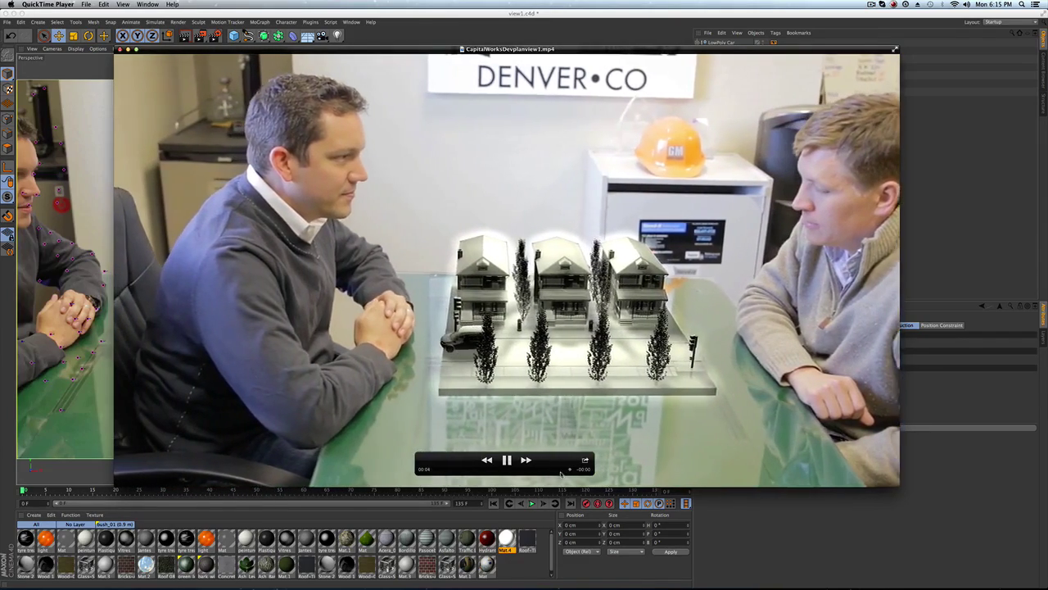
click(487, 460)
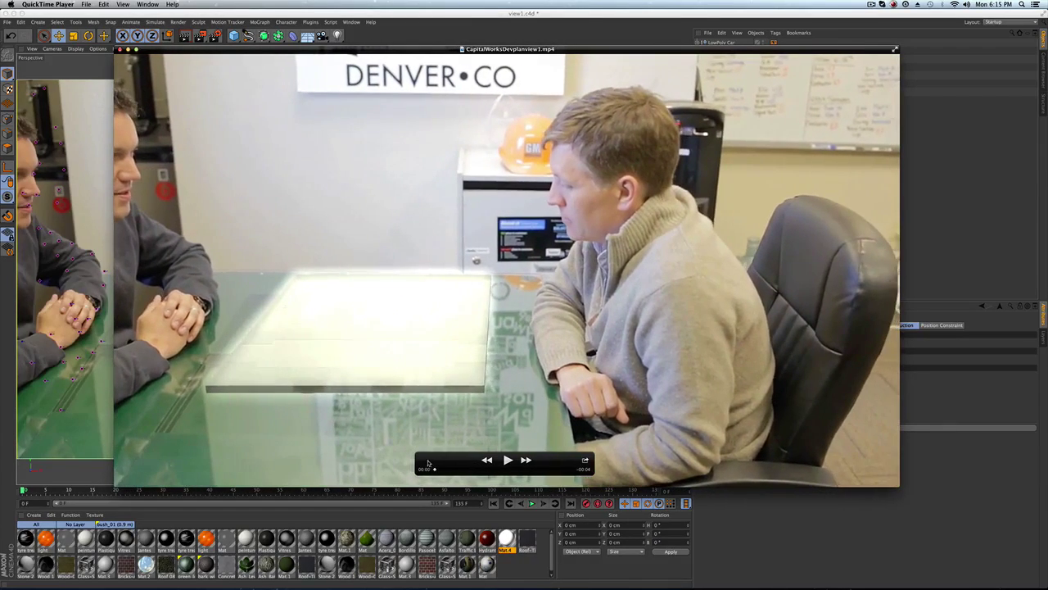
drag(433, 465, 477, 466)
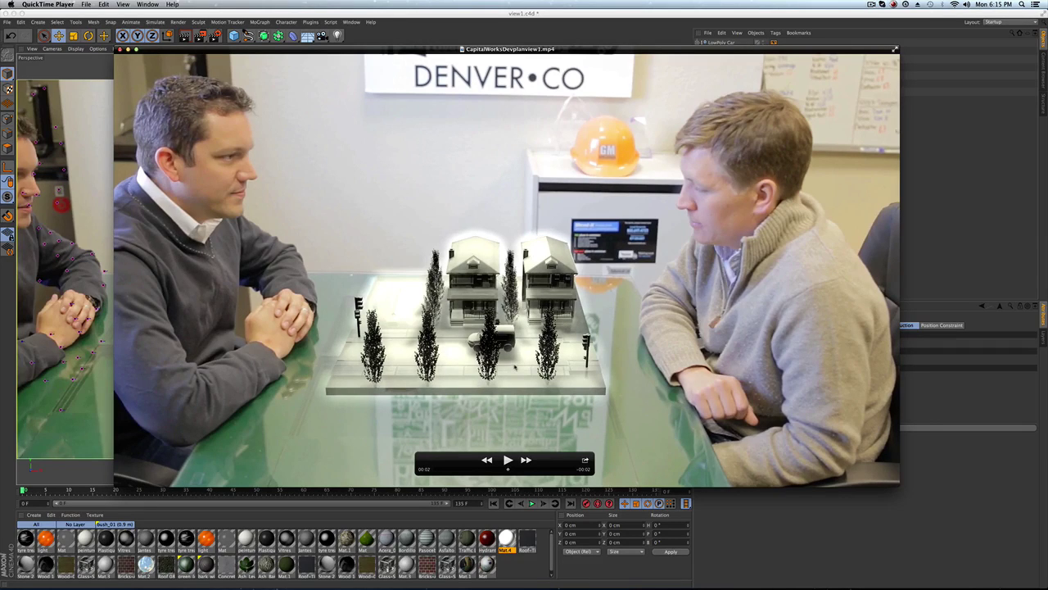
mouse_move(521, 471)
mouse_down()
mouse_move(556, 470)
mouse_move(488, 471)
mouse_move(577, 473)
mouse_move(443, 466)
mouse_move(507, 465)
mouse_up()
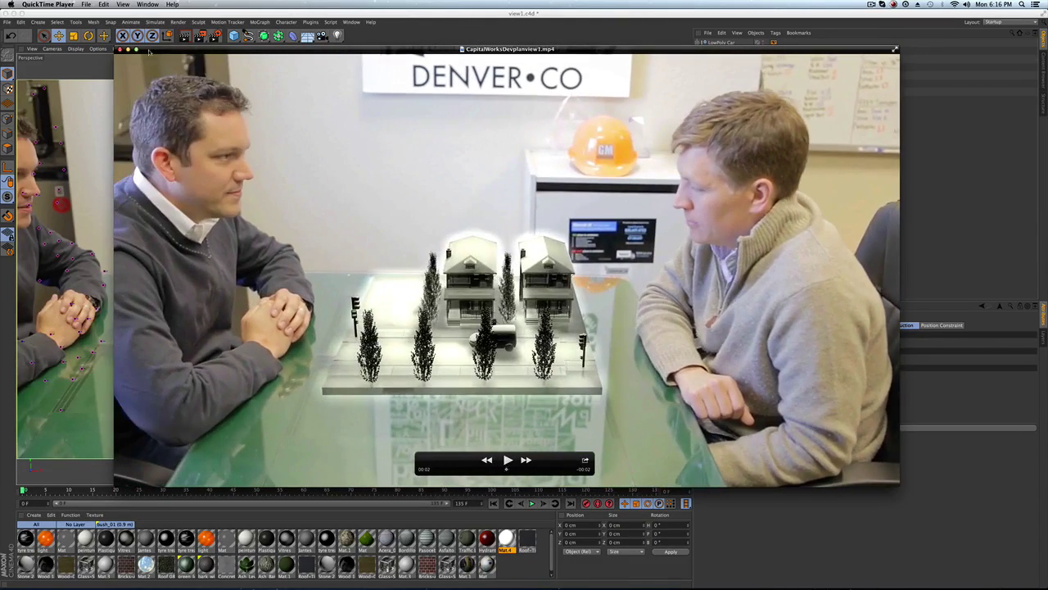
click(120, 49)
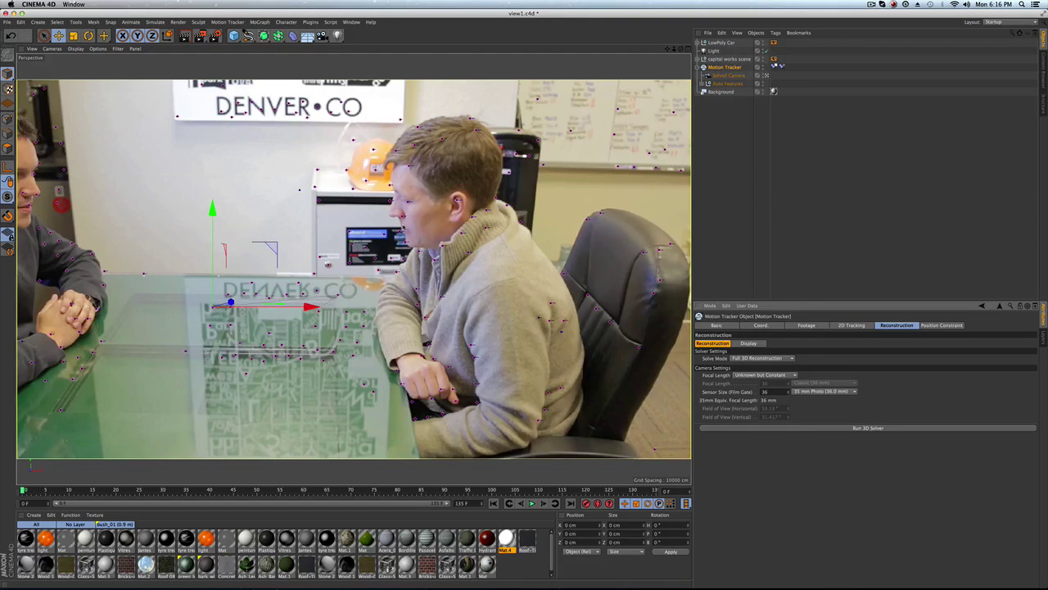
In Cinema 4D, go to frame 87 to see the LowPoly Car in the scene, and review the Light's shadow and general settings.
click(721, 43)
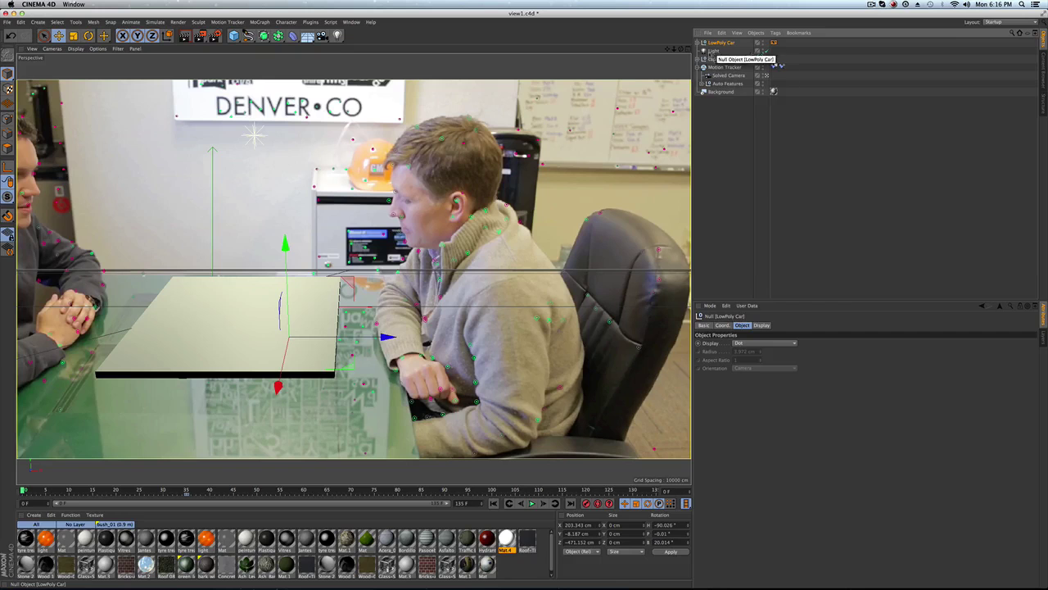
click(432, 491)
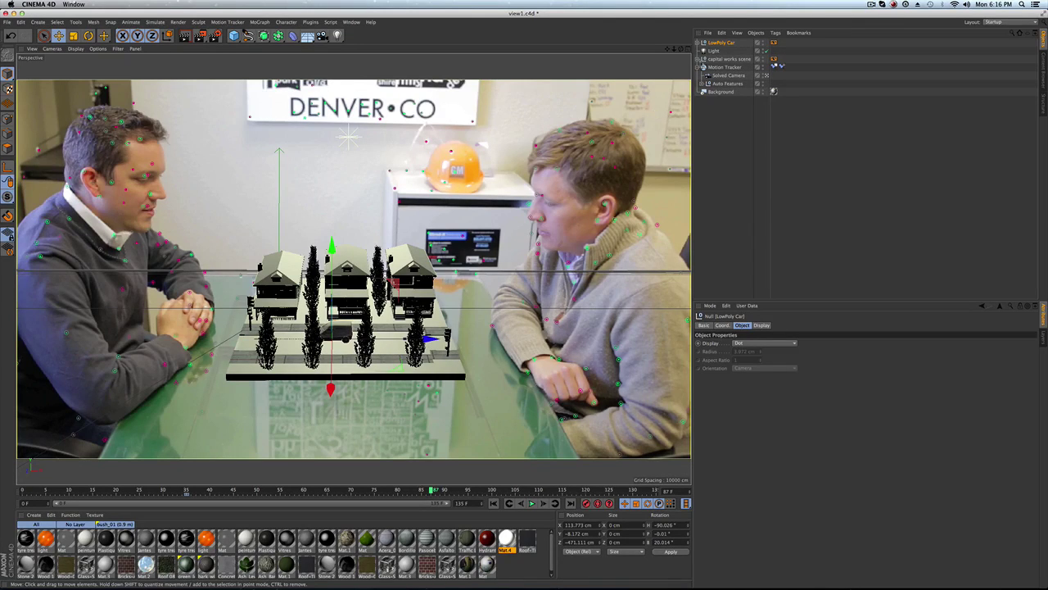
click(348, 137)
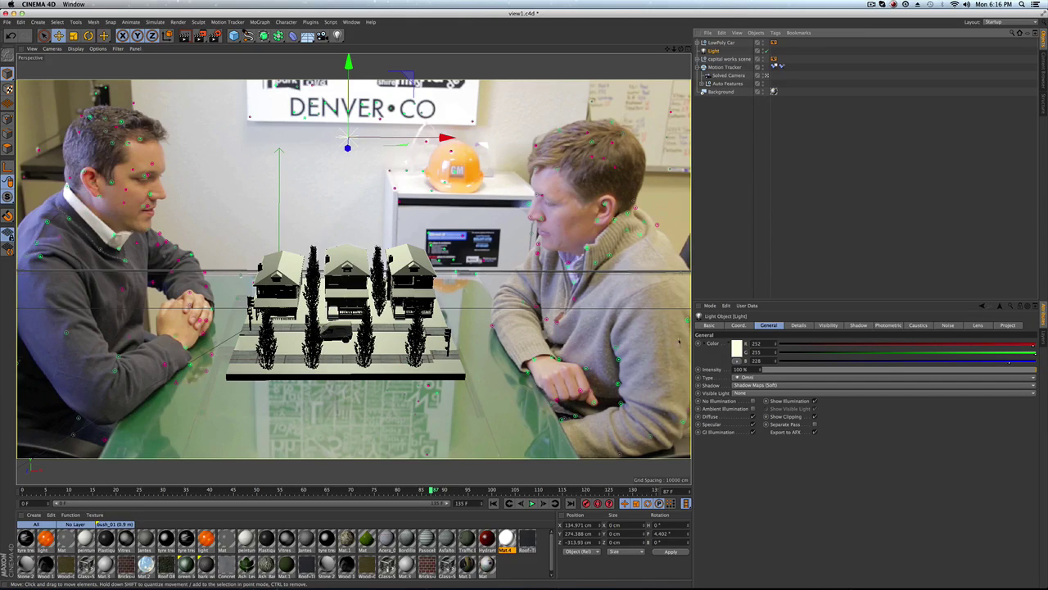
click(854, 325)
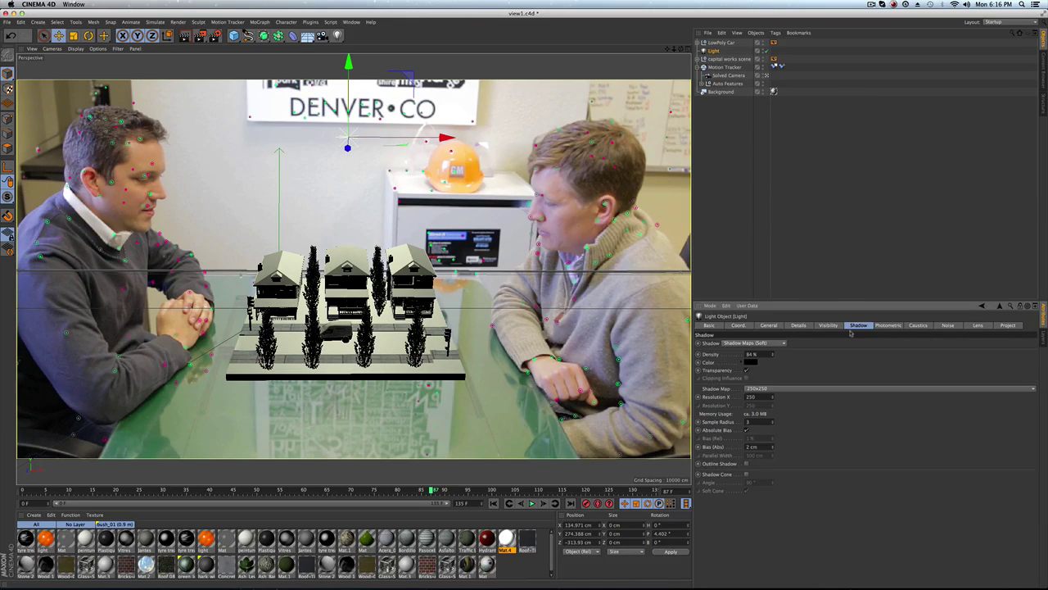
click(770, 326)
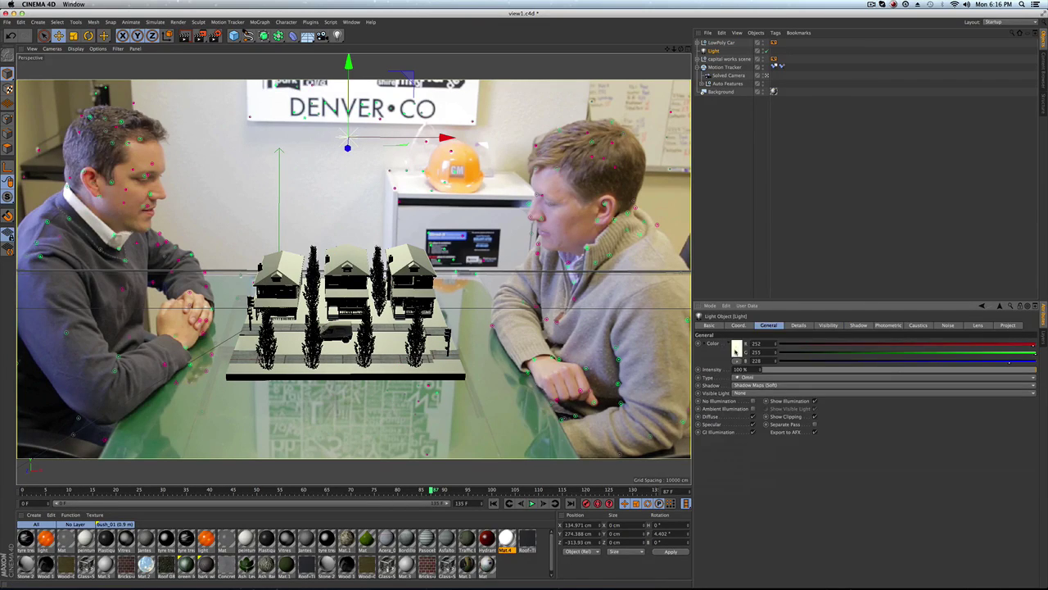
Examine the capital works scene group, the Motion Tracker, and the Background object with its footage material.
click(733, 59)
click(703, 59)
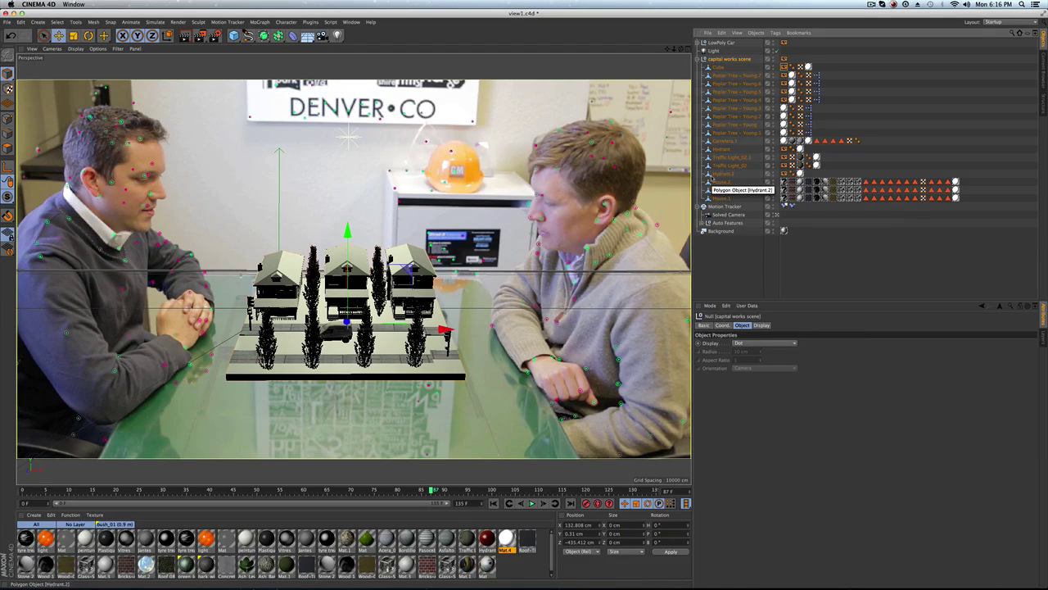
click(704, 59)
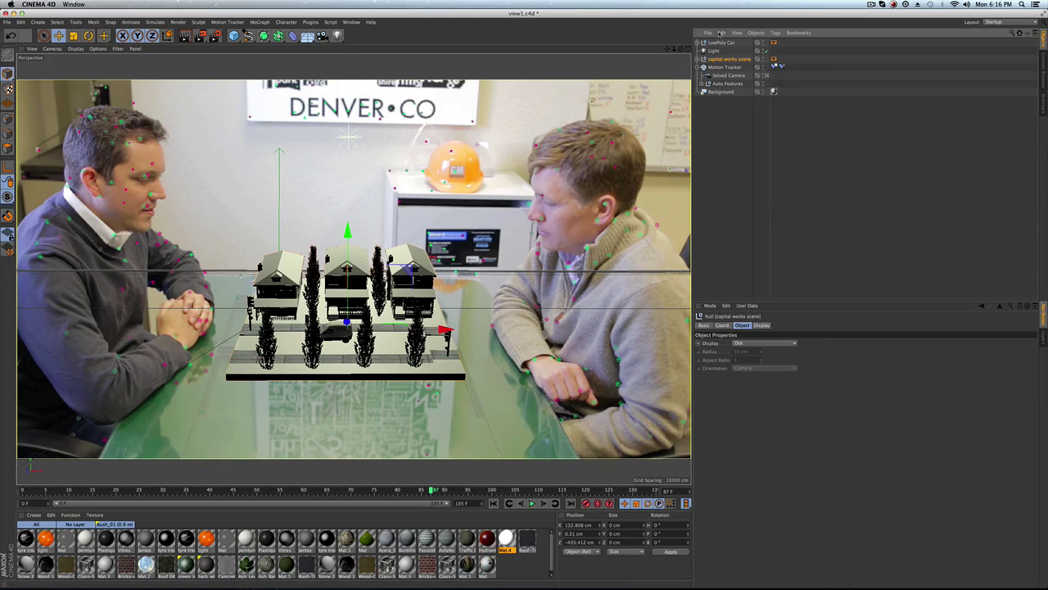
click(725, 67)
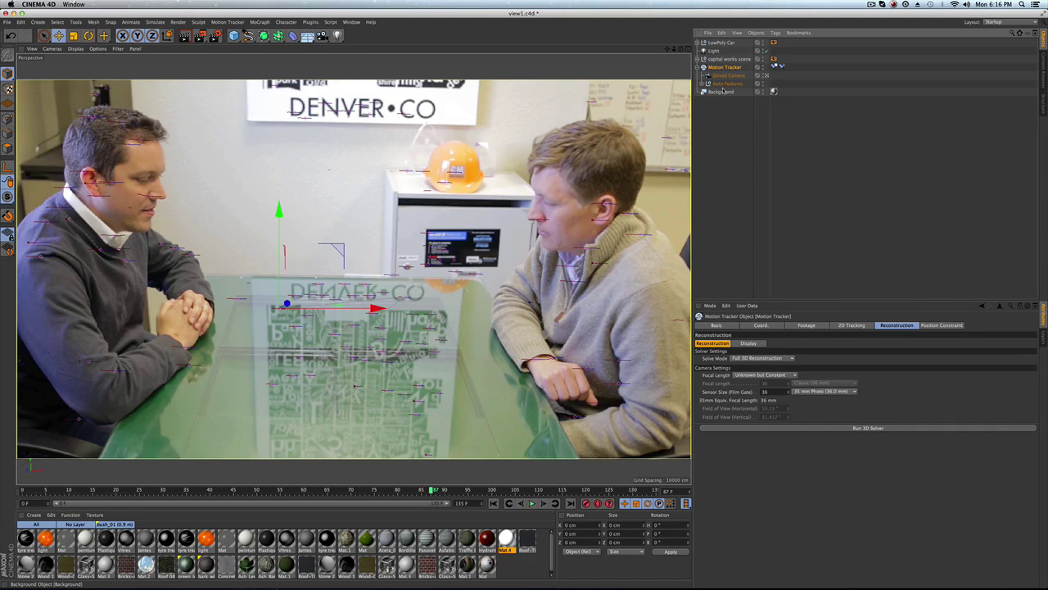
click(721, 91)
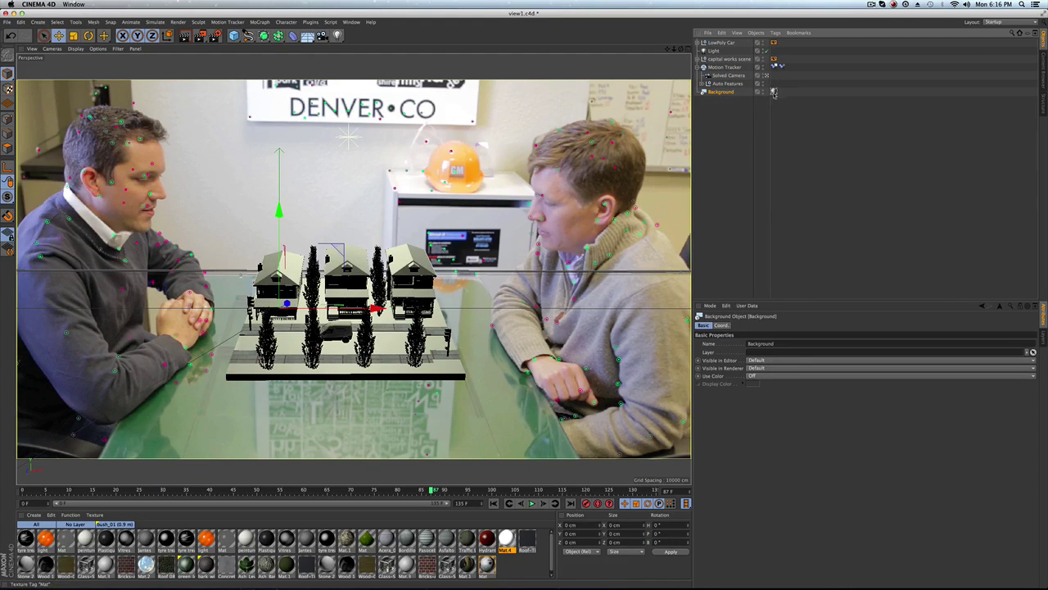
double_click(486, 563)
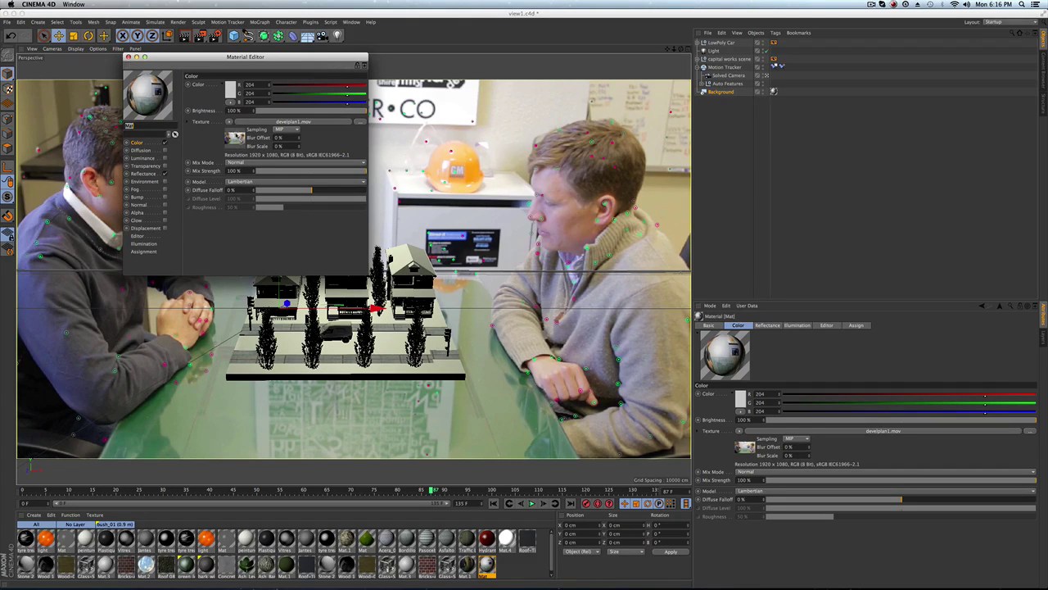
click(130, 58)
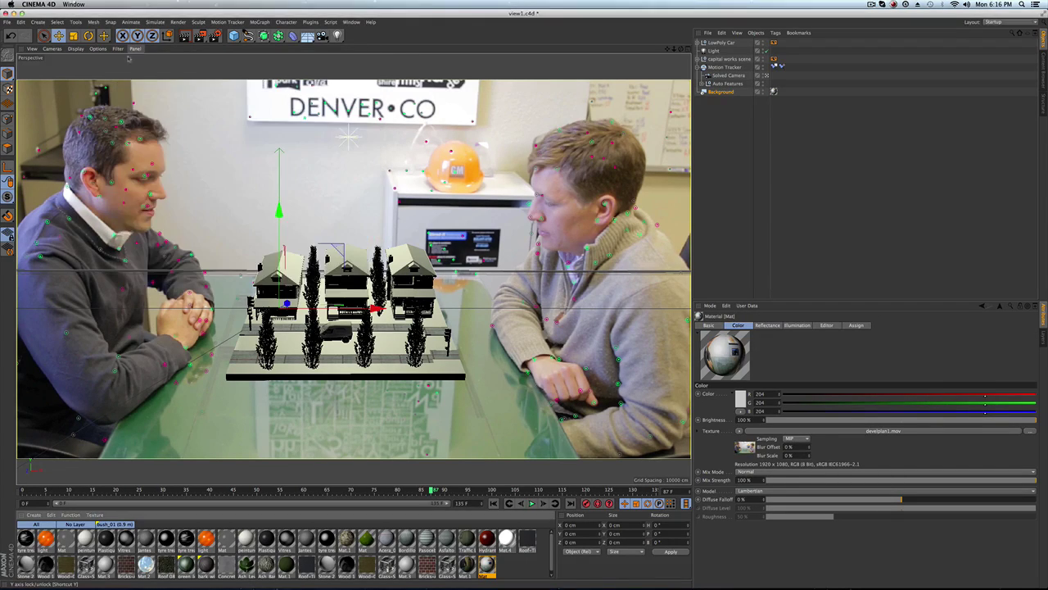
Create a new project and add a Background object to it.
click(6, 21)
click(18, 29)
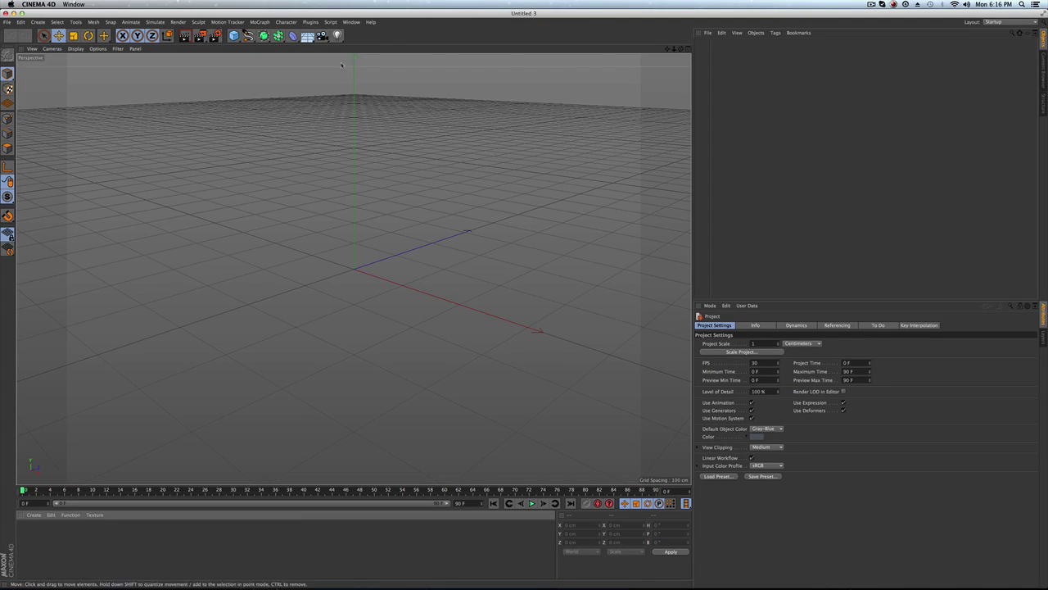
drag(320, 41, 348, 103)
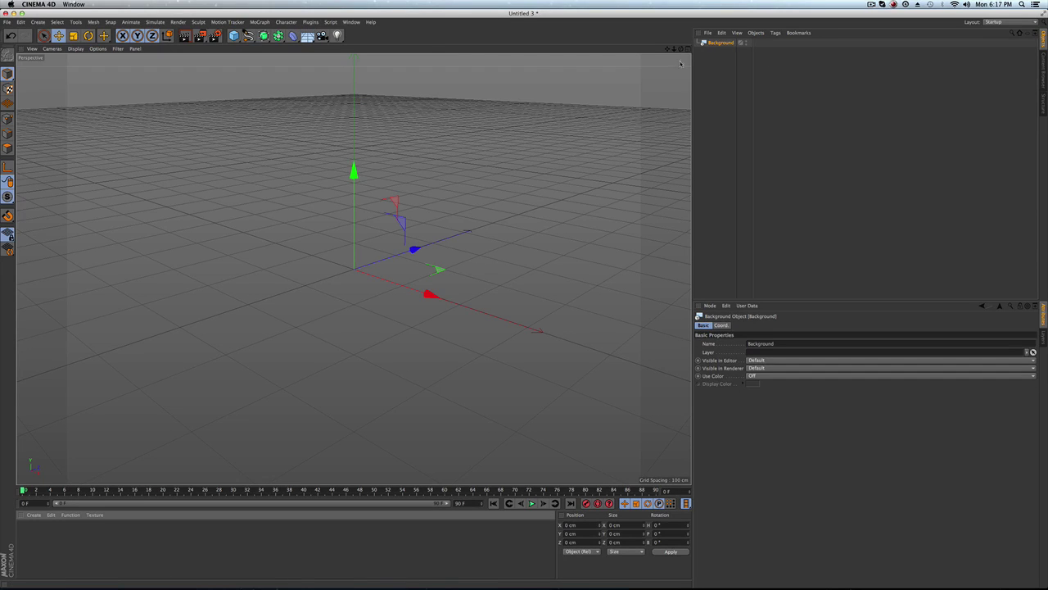
Create a new material and open it for editing.
click(31, 515)
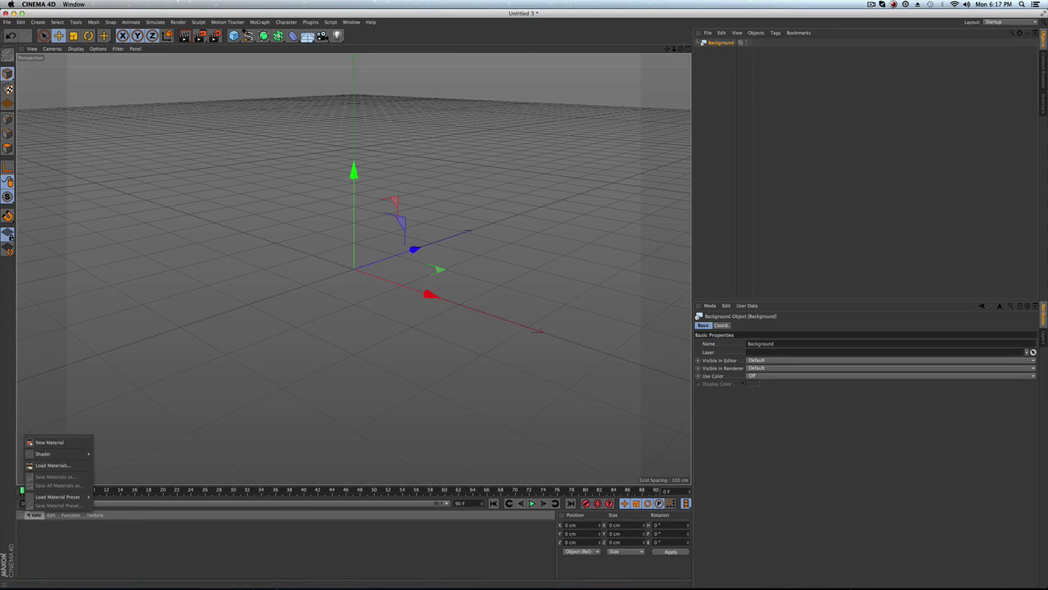
click(47, 438)
double_click(27, 530)
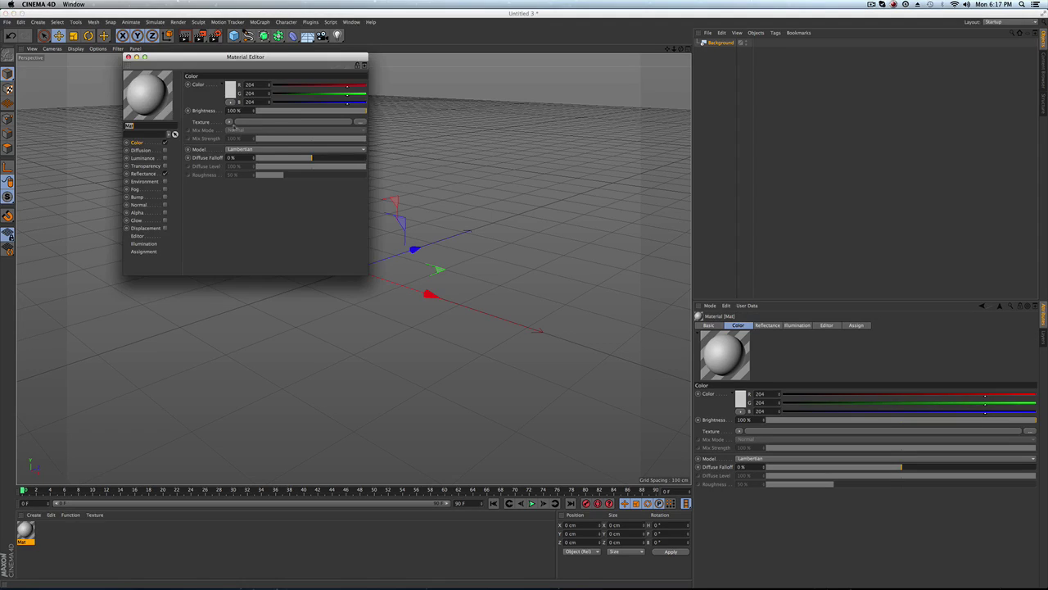
Load develplan1.mov from the Capital Works Mortgage folder as the color texture, copying it to the project location, and apply the material to the Background object.
click(230, 123)
click(245, 129)
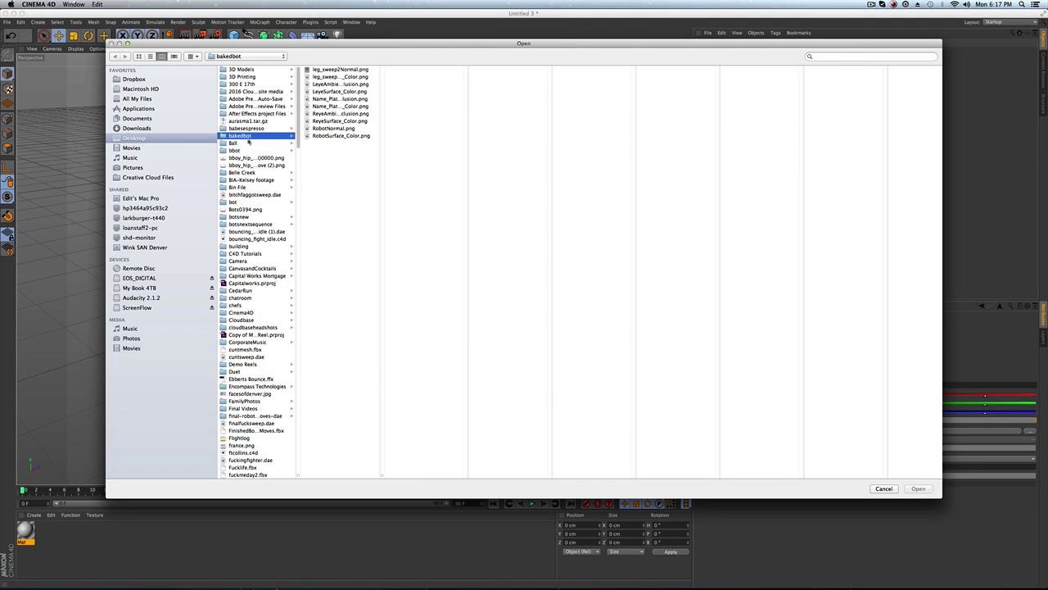
click(249, 277)
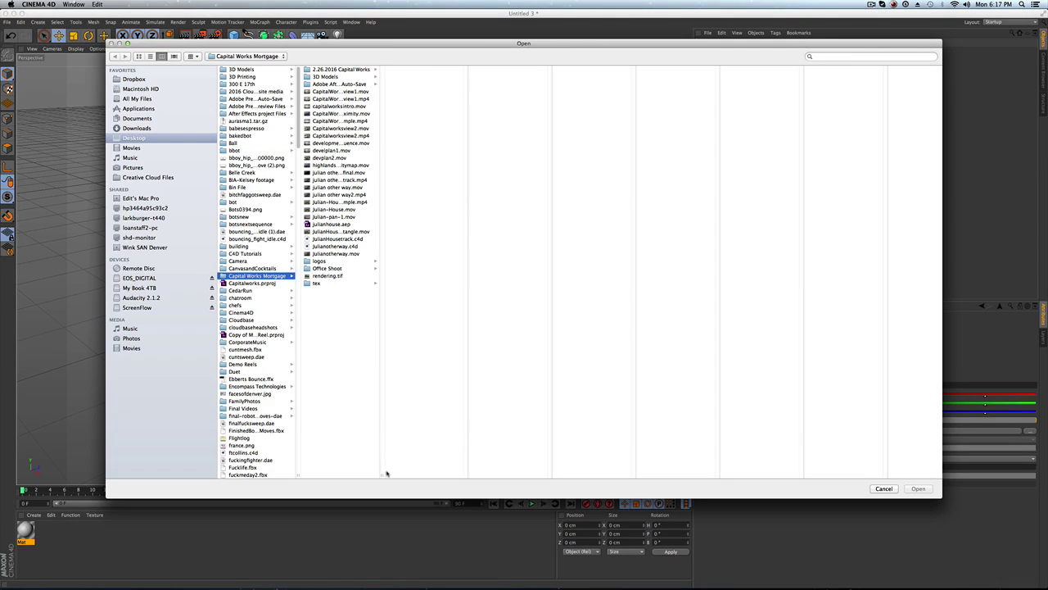
drag(394, 473, 465, 473)
click(341, 153)
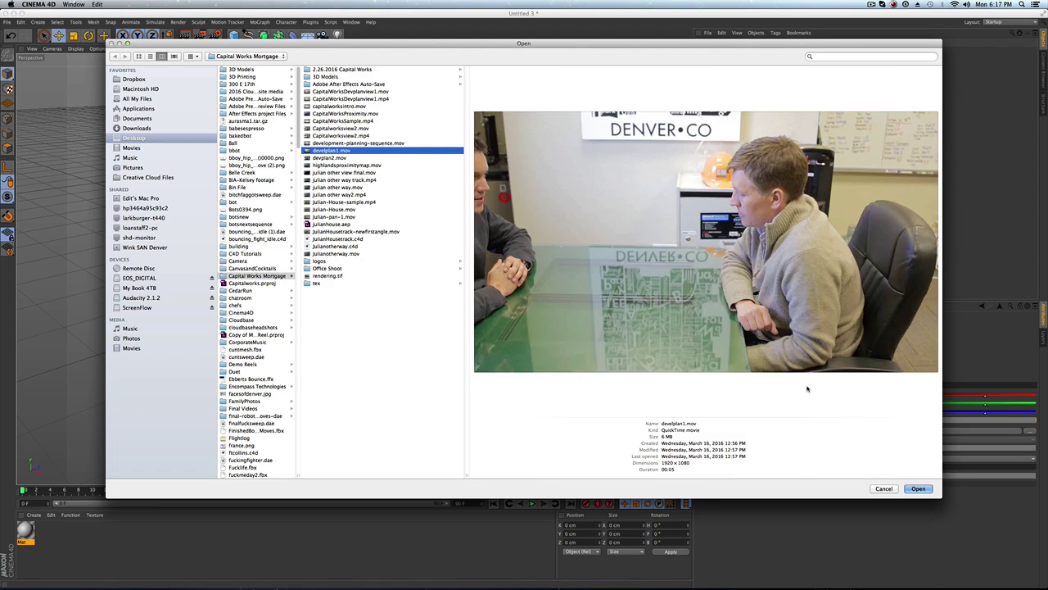
click(918, 488)
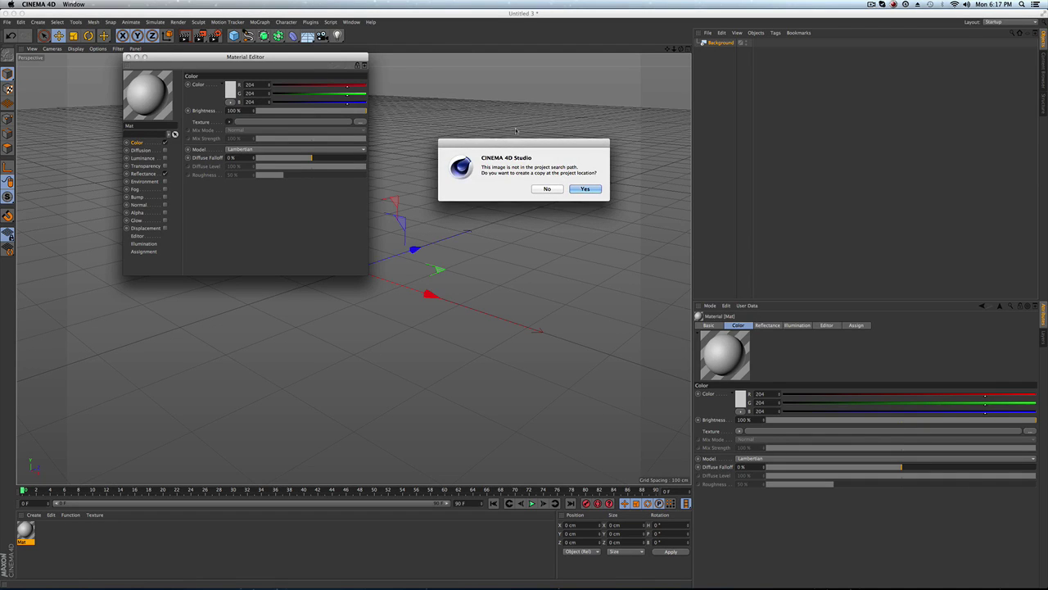
click(583, 189)
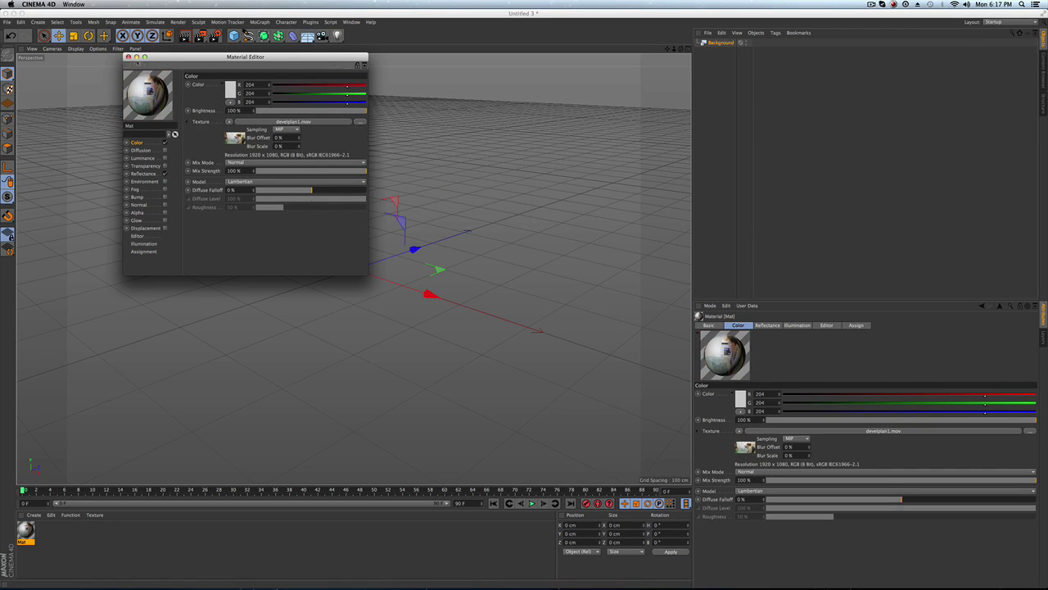
click(130, 58)
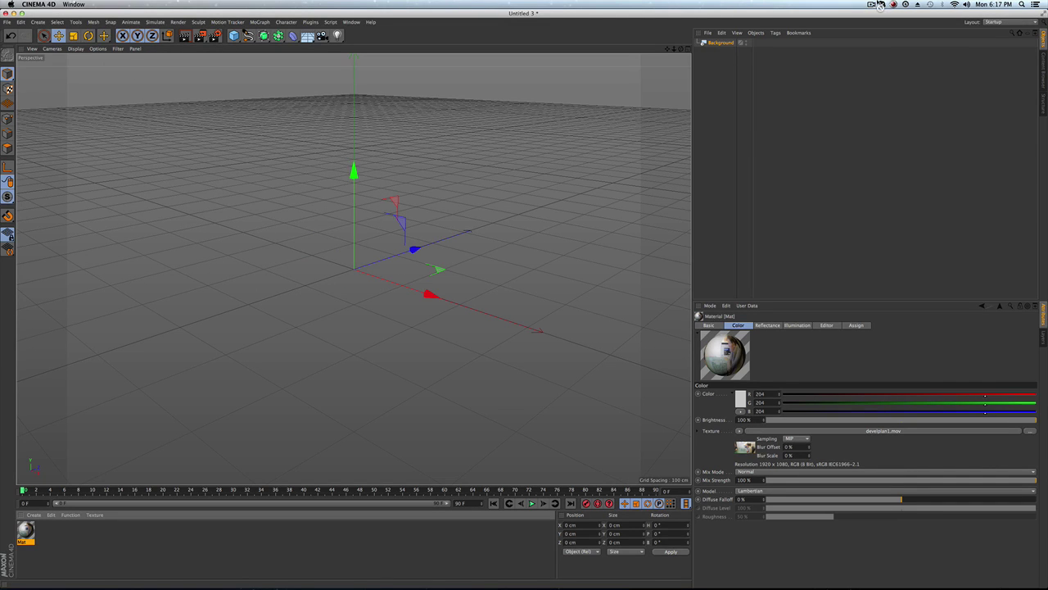
drag(873, 2, 720, 44)
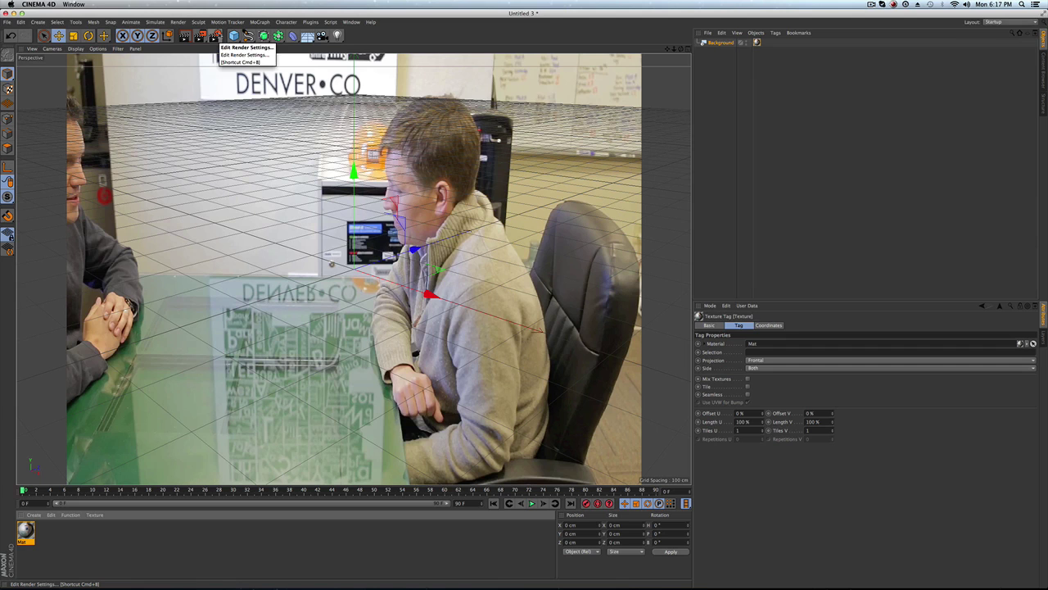
Set the render output size to 1920 x 1080 pixels.
click(216, 36)
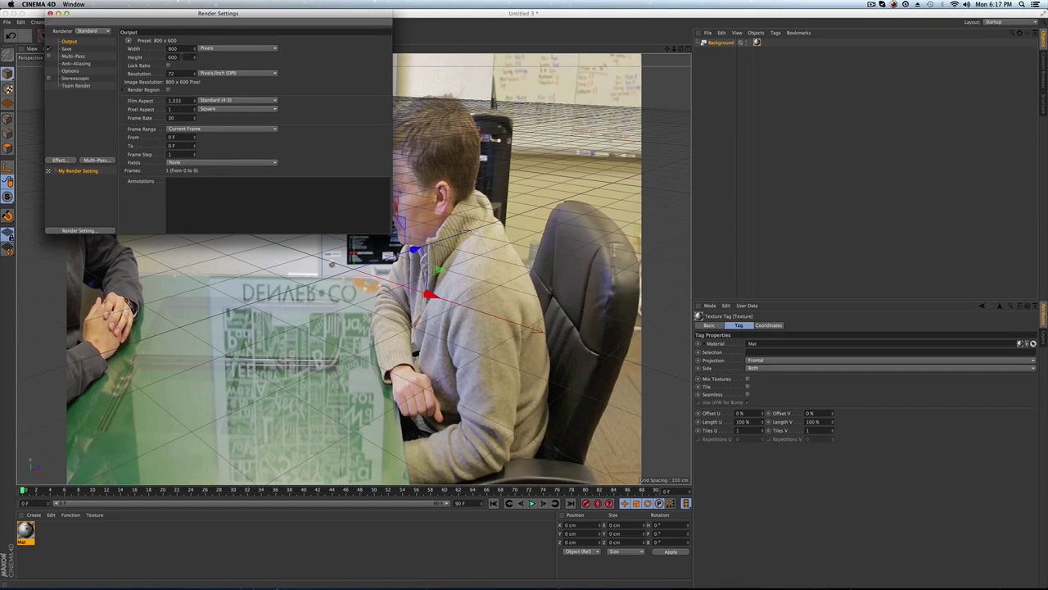
double_click(173, 48)
key(Return)
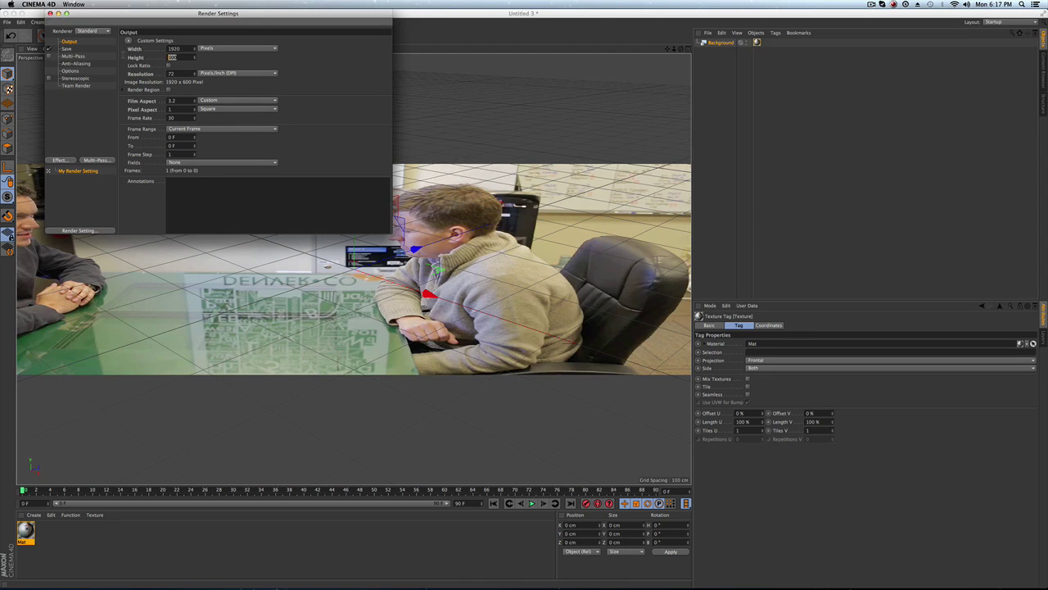
text(1080)
key(Return)
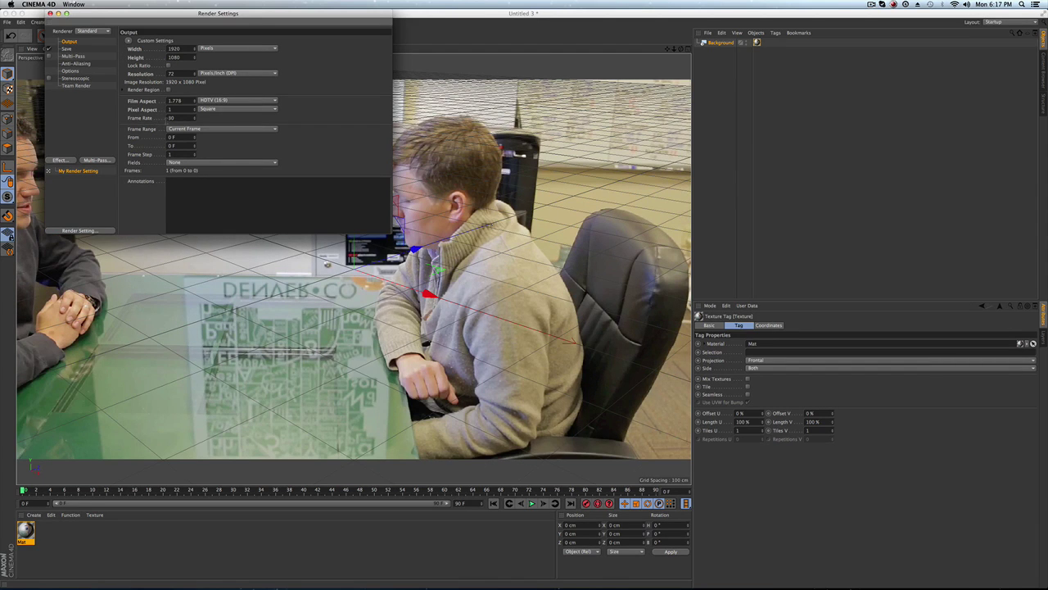
click(50, 14)
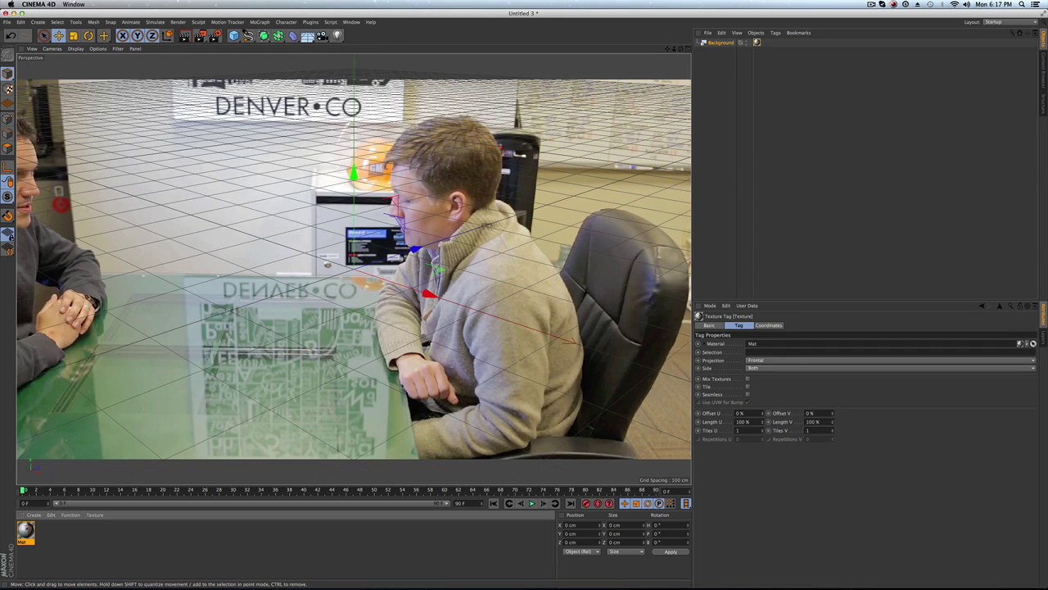
Add a Motion Tracker object to the scene.
click(286, 22)
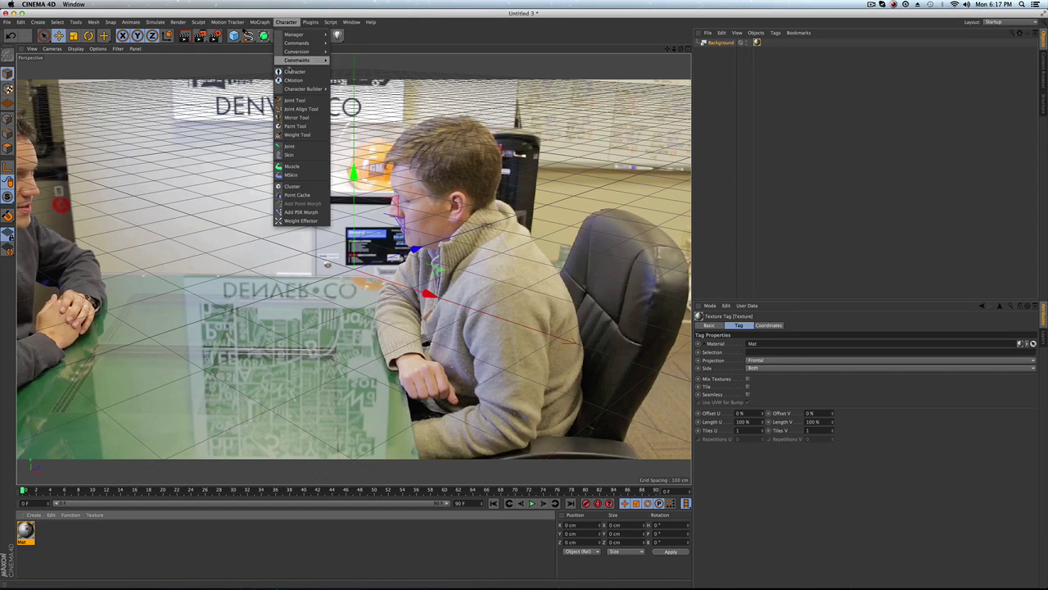
mouse_move(296, 43)
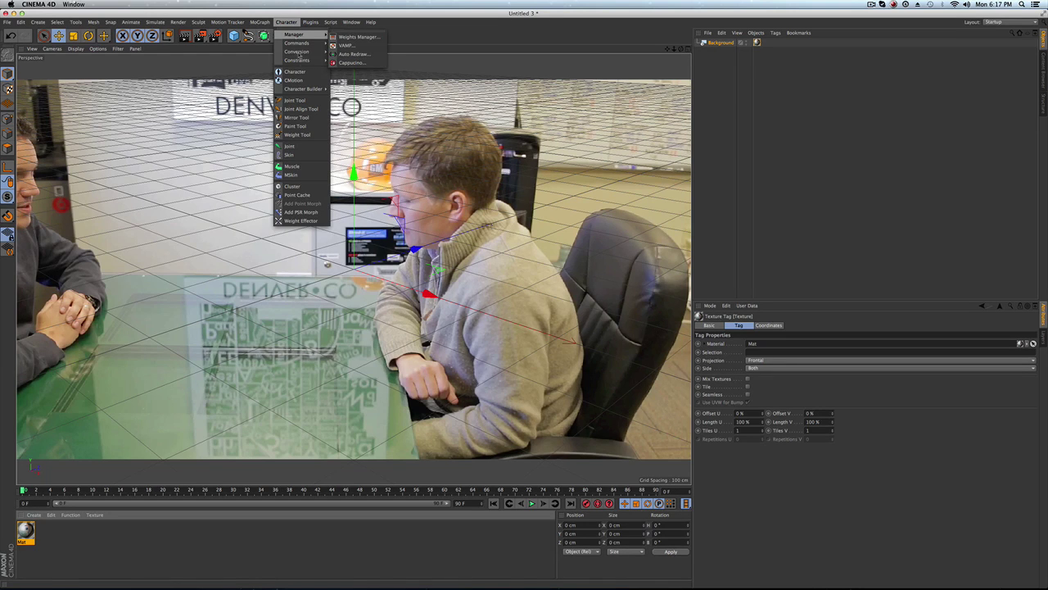
mouse_move(301, 90)
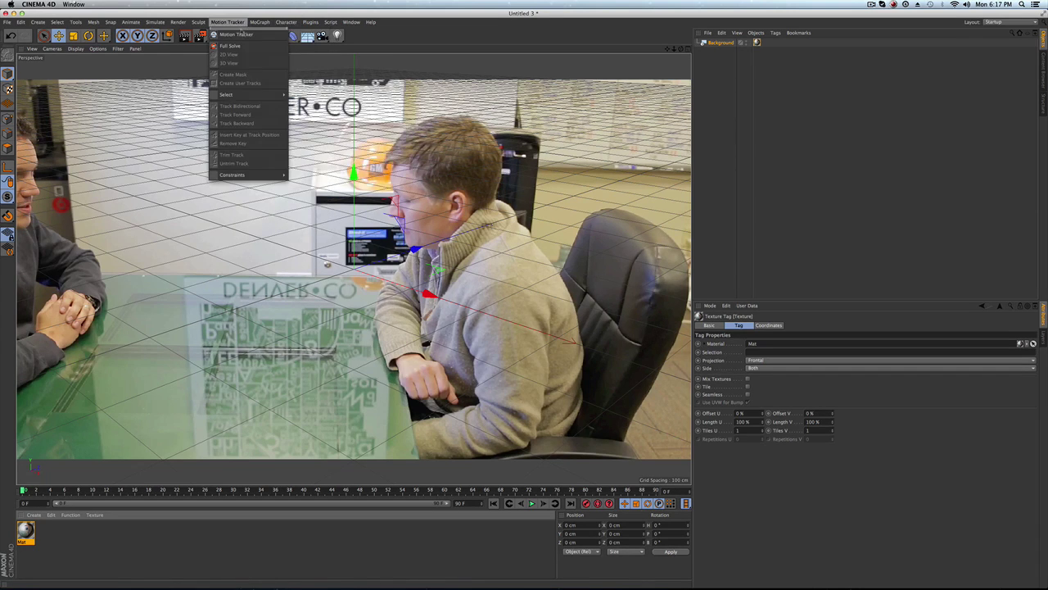
click(237, 34)
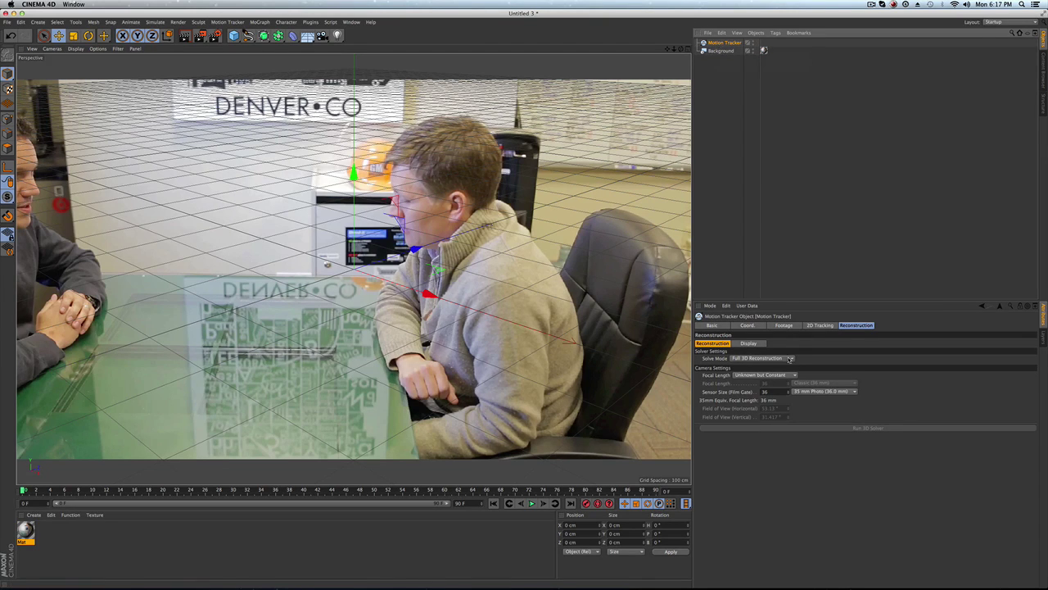
Load develplan1.mov from the Capital Works Mortgage folder as the Motion Tracker's footage.
click(785, 325)
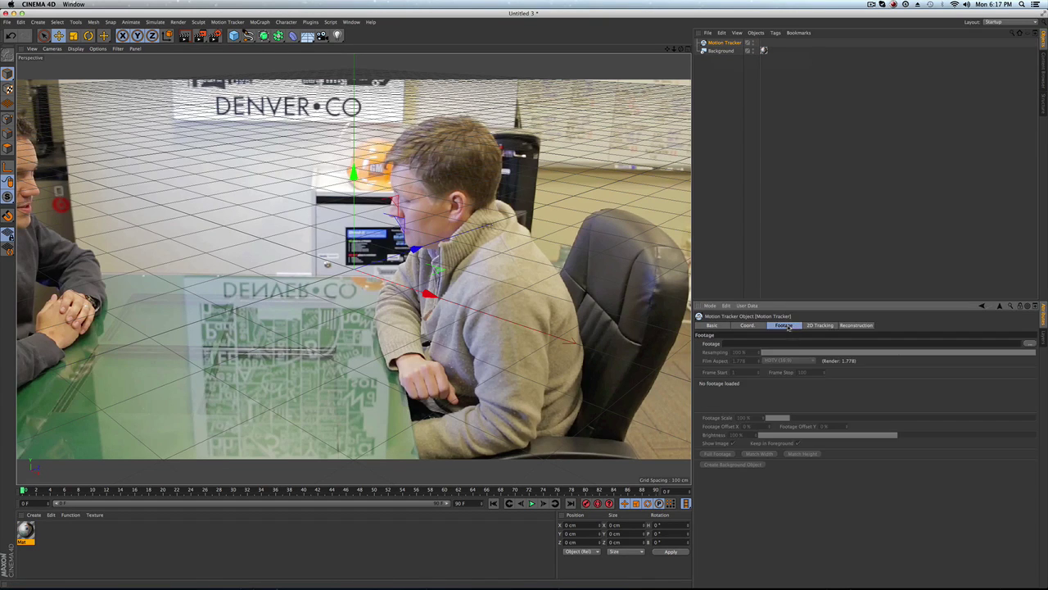
click(1033, 344)
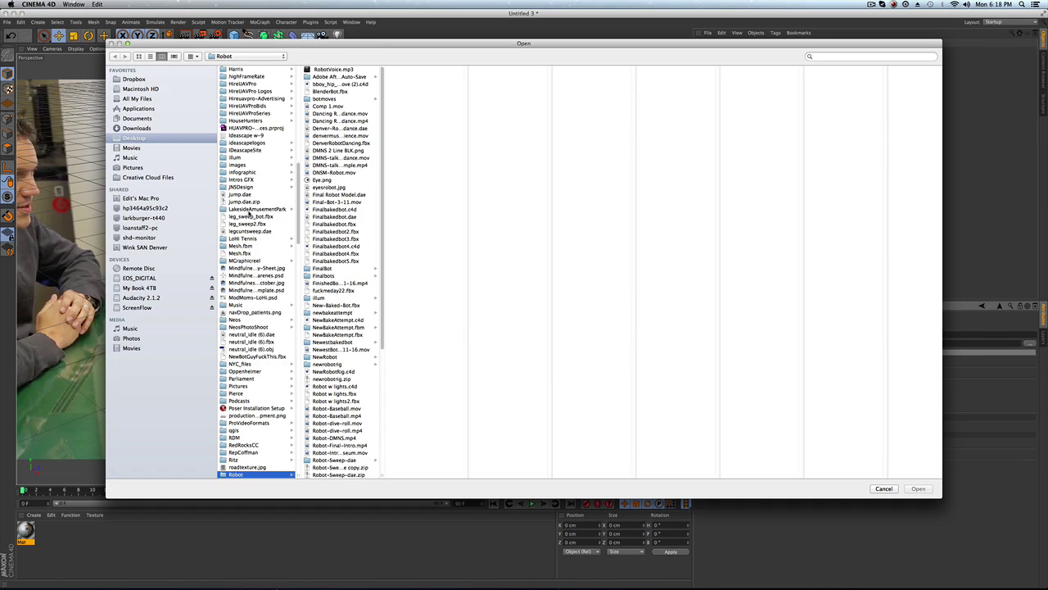
scroll(249, 212, up, 10)
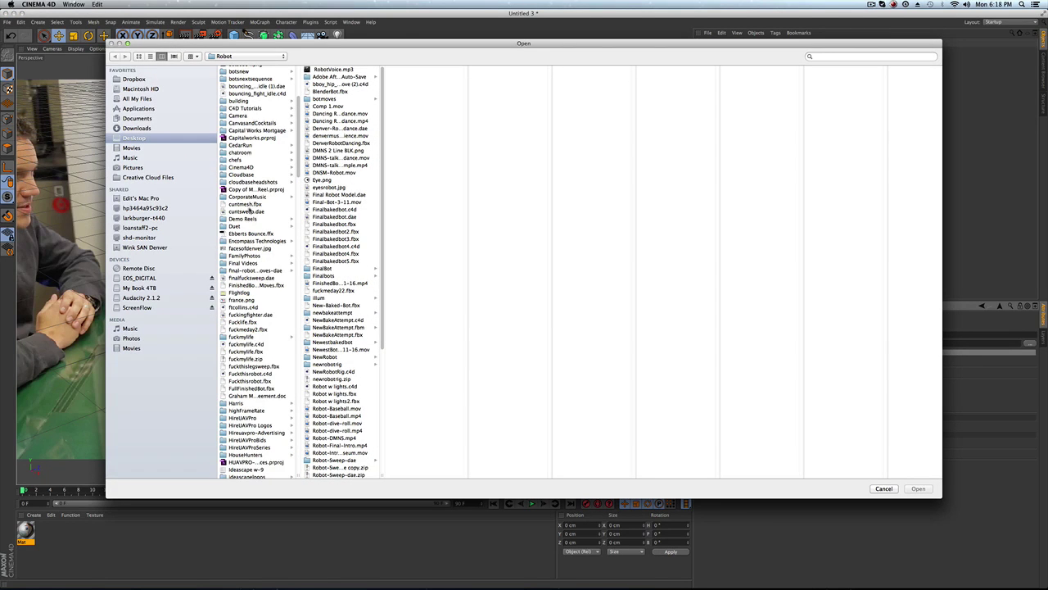
scroll(238, 200, up, 5)
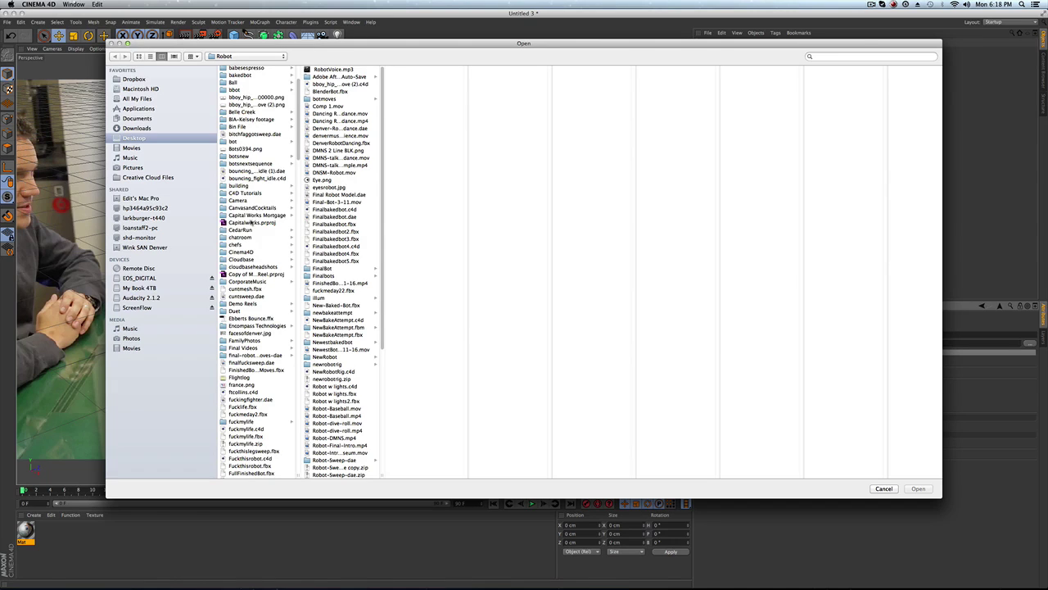
click(252, 215)
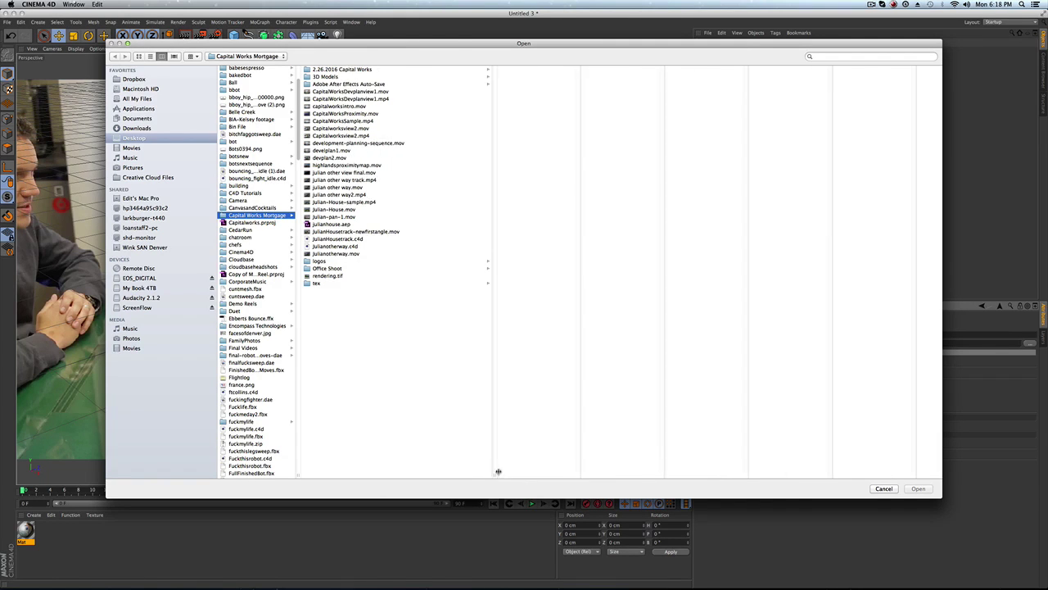
click(340, 151)
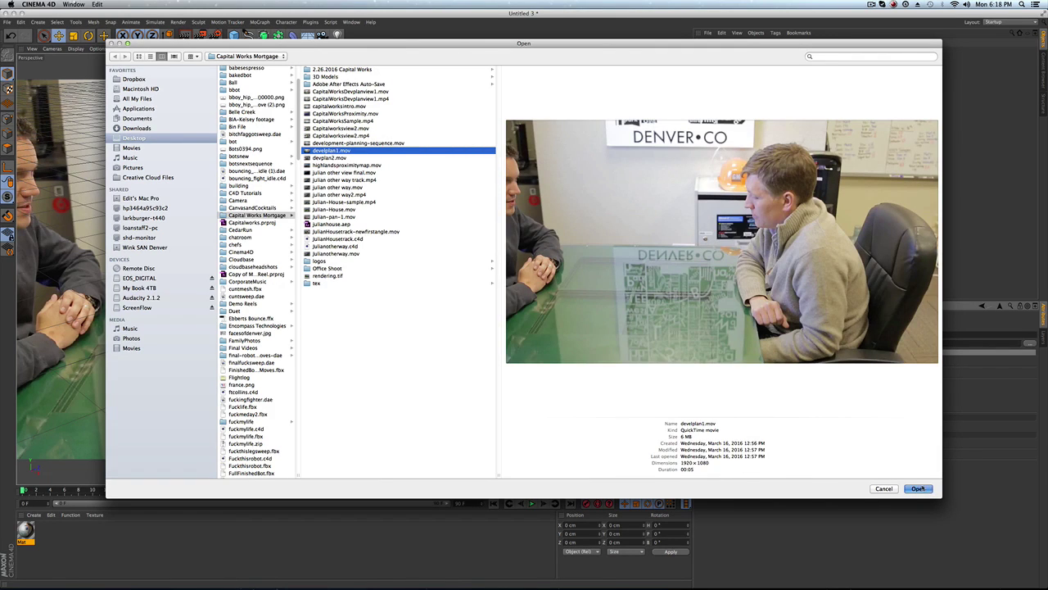
click(918, 489)
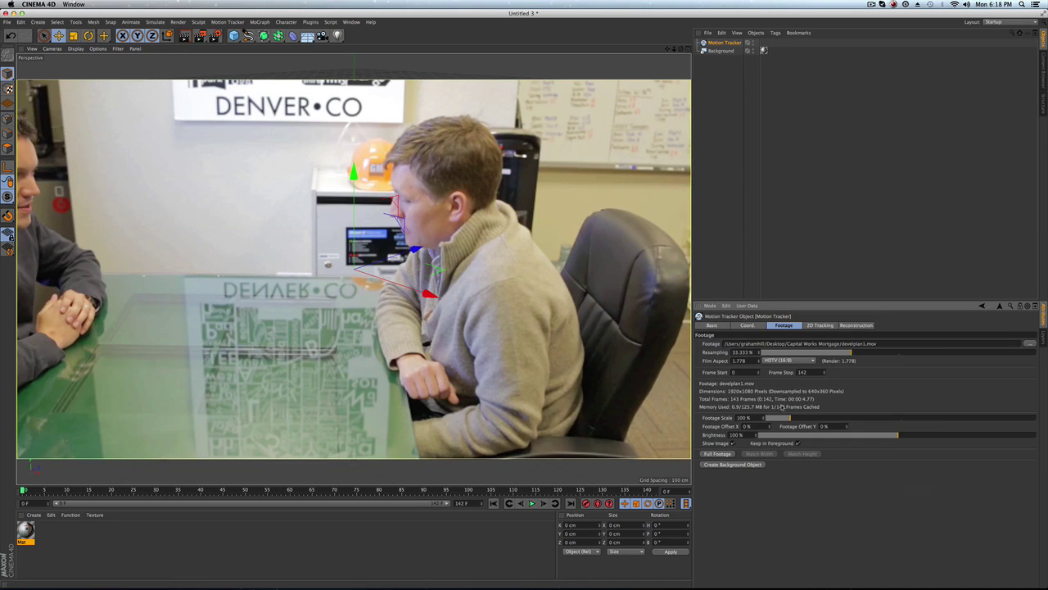
Set the tracker footage resampling to 50% and hide the Background object.
drag(871, 357, 899, 353)
click(753, 49)
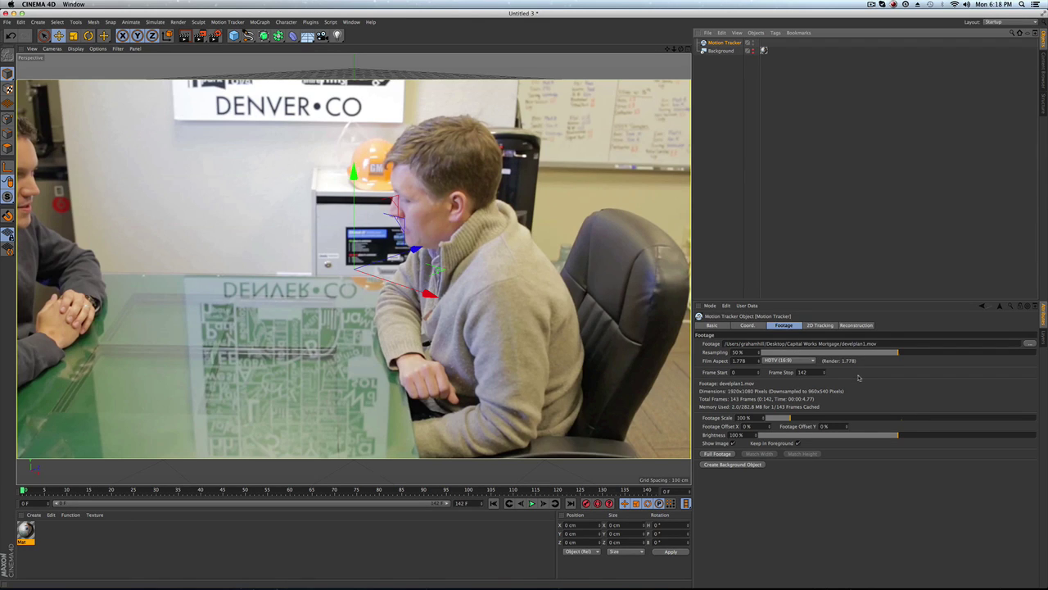
Run automatic 2D tracking on the footage and scrub the timeline to check the track points.
click(822, 325)
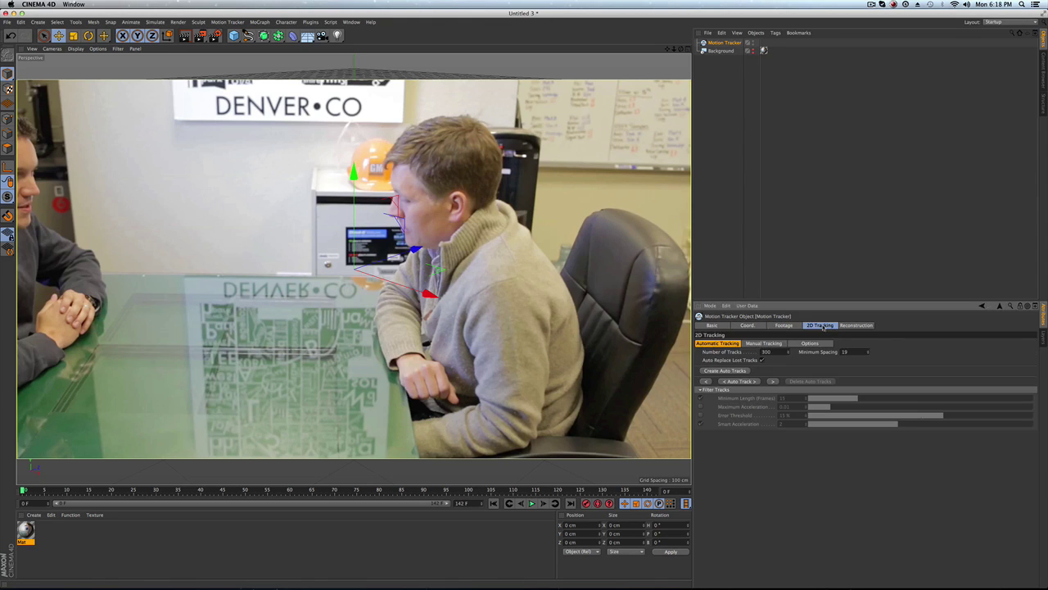
click(771, 382)
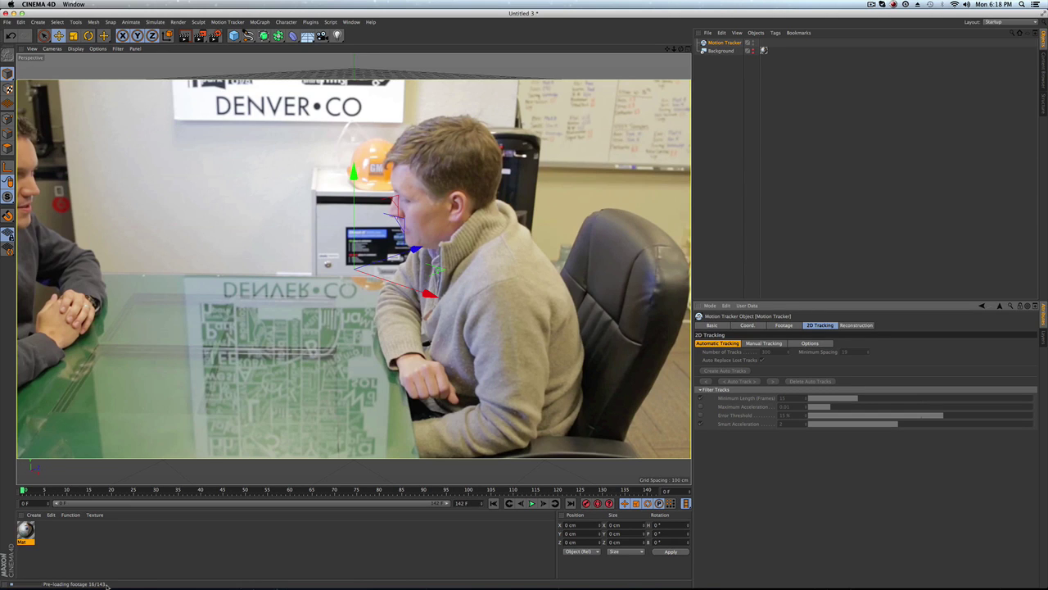
click(857, 4)
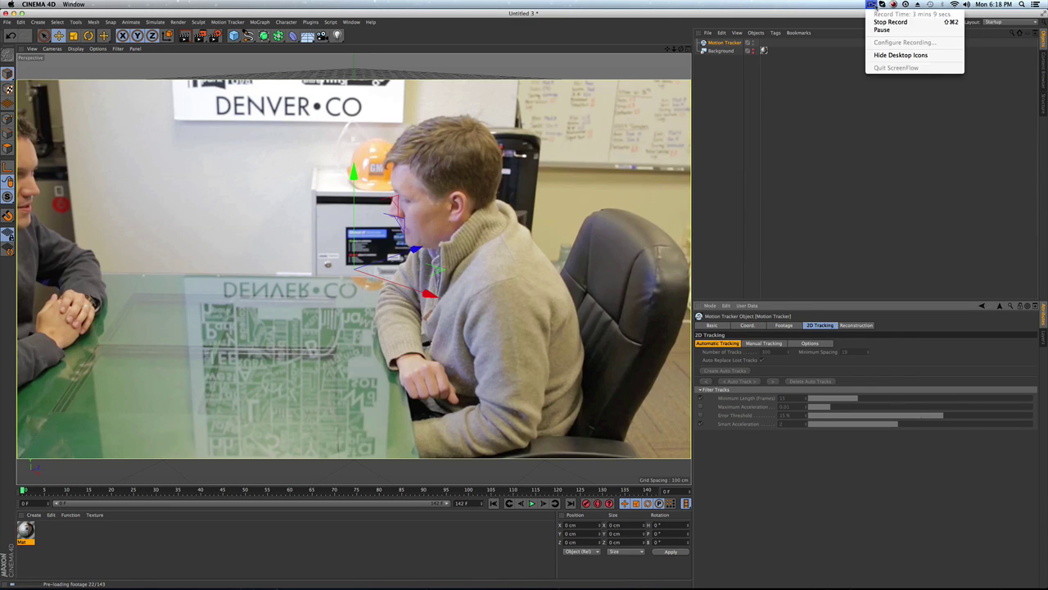
click(909, 22)
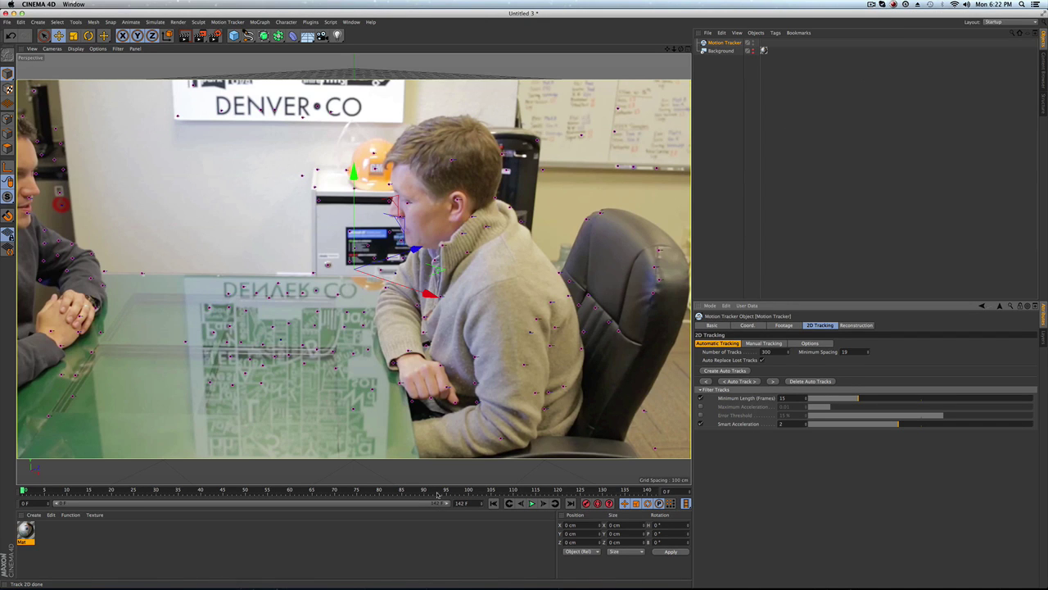
drag(24, 489, 150, 410)
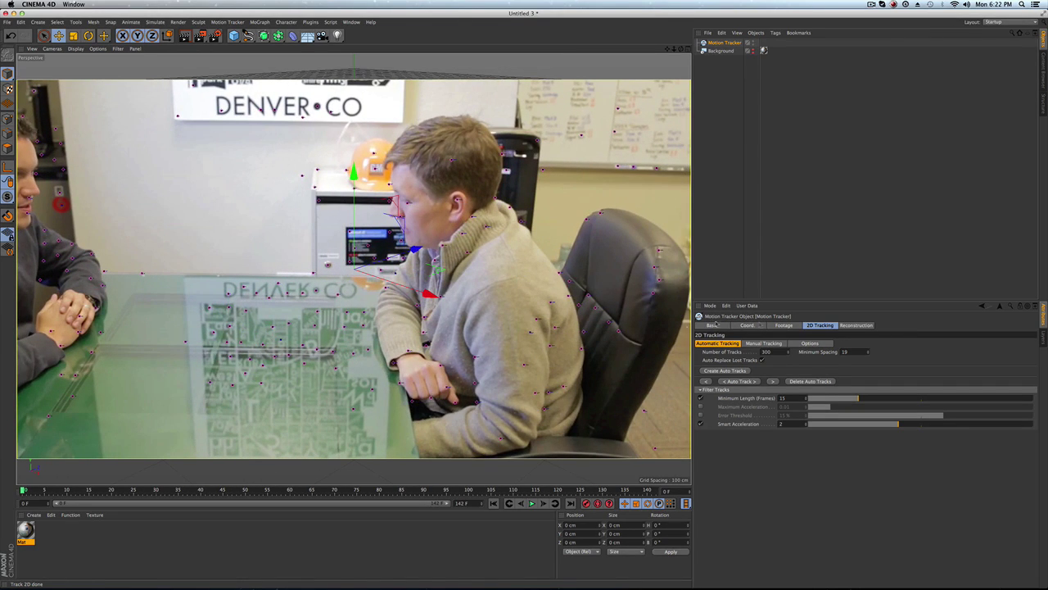
Run the 3D solver in Full 3D Reconstruction mode and inspect the features listed under Auto Features.
click(857, 325)
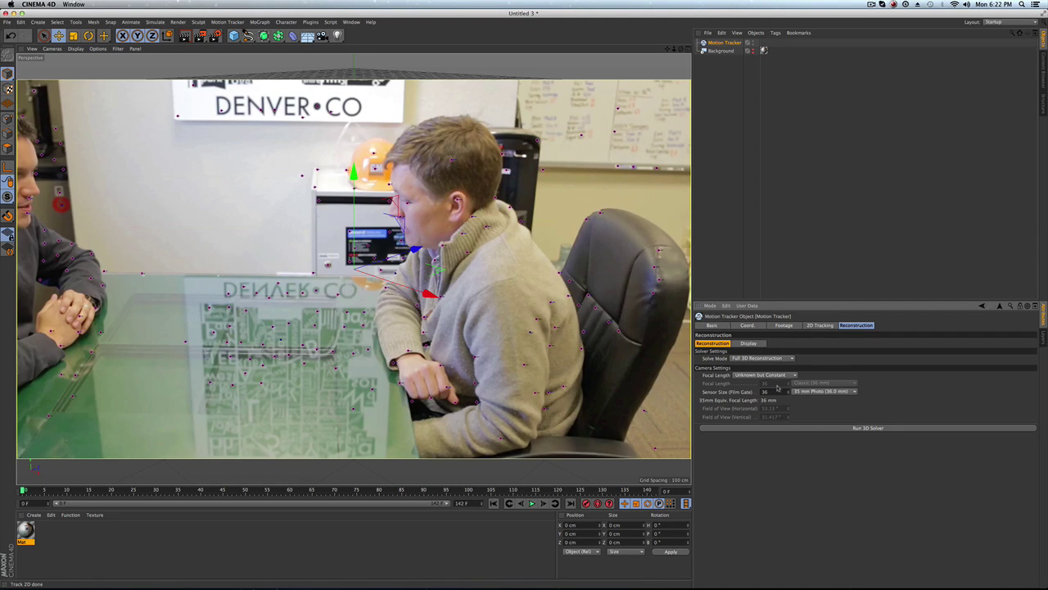
click(840, 427)
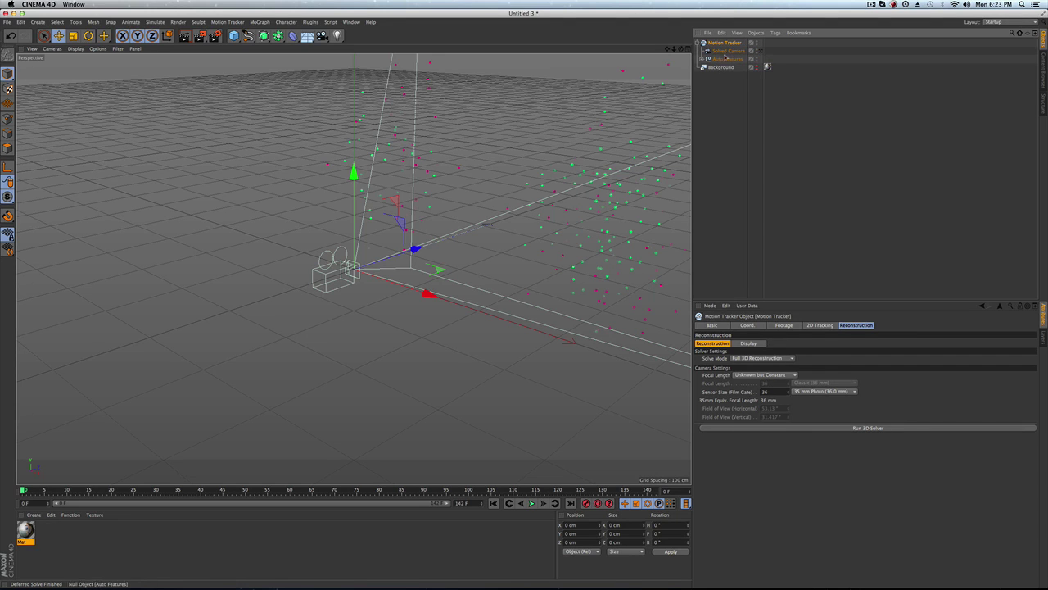
click(726, 59)
click(704, 61)
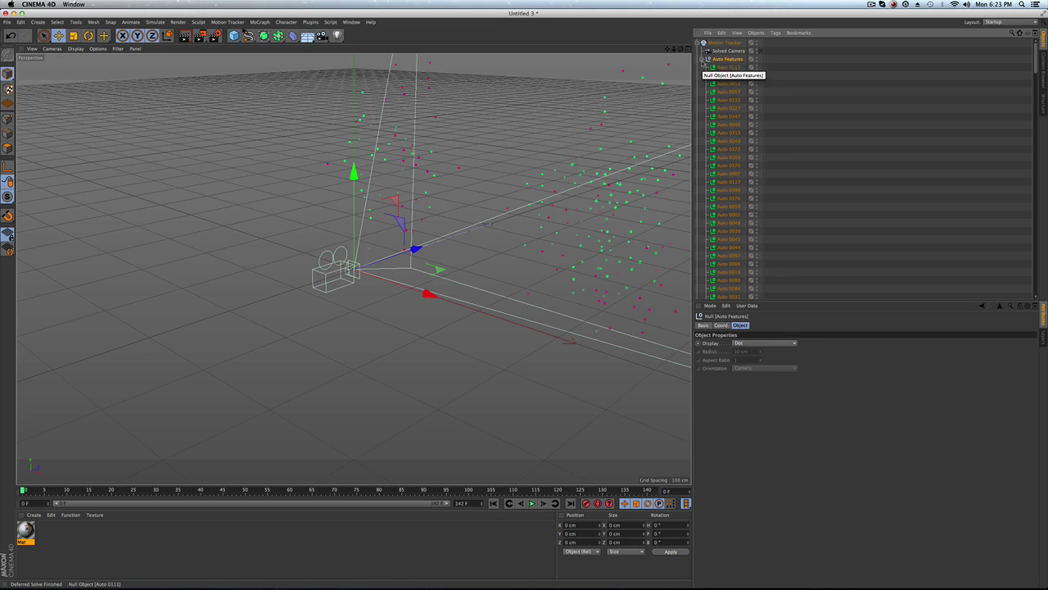
click(703, 61)
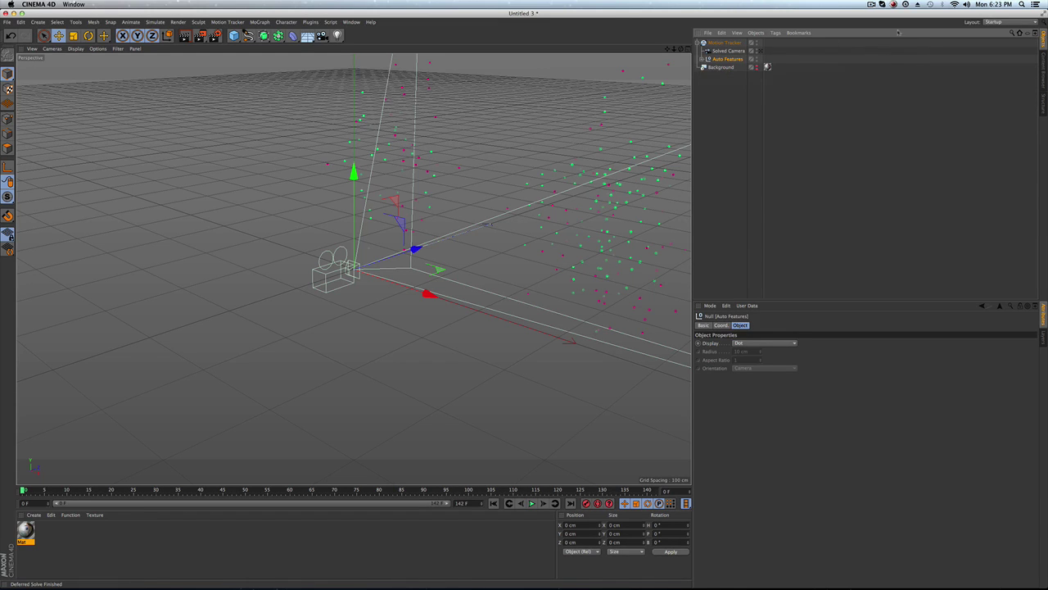
Look through the Solved Camera, scrub the timeline to check how the feature points follow the footage, and return to frame 0.
click(761, 51)
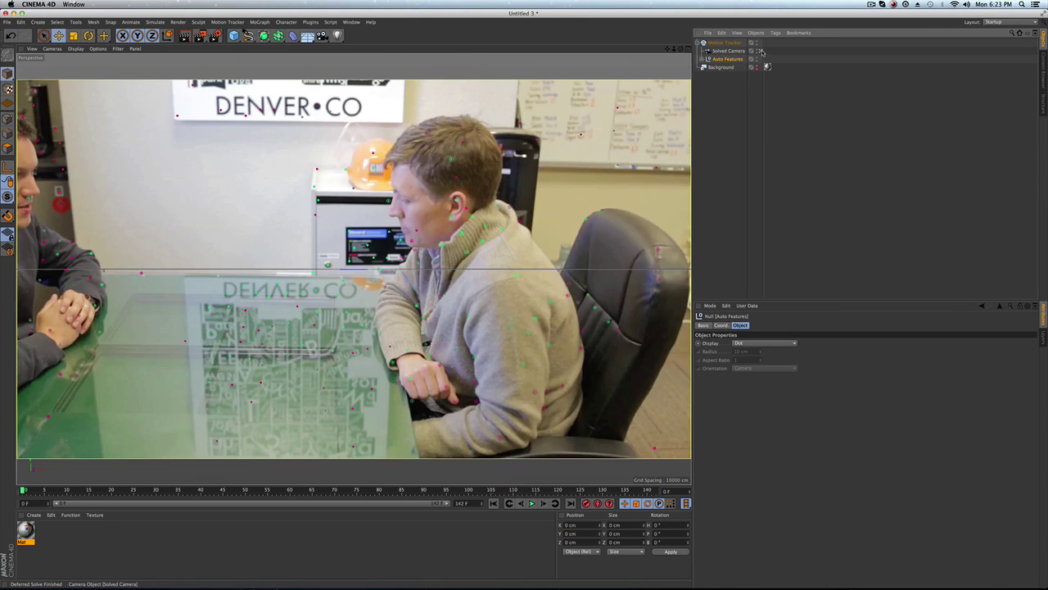
drag(25, 490, 409, 457)
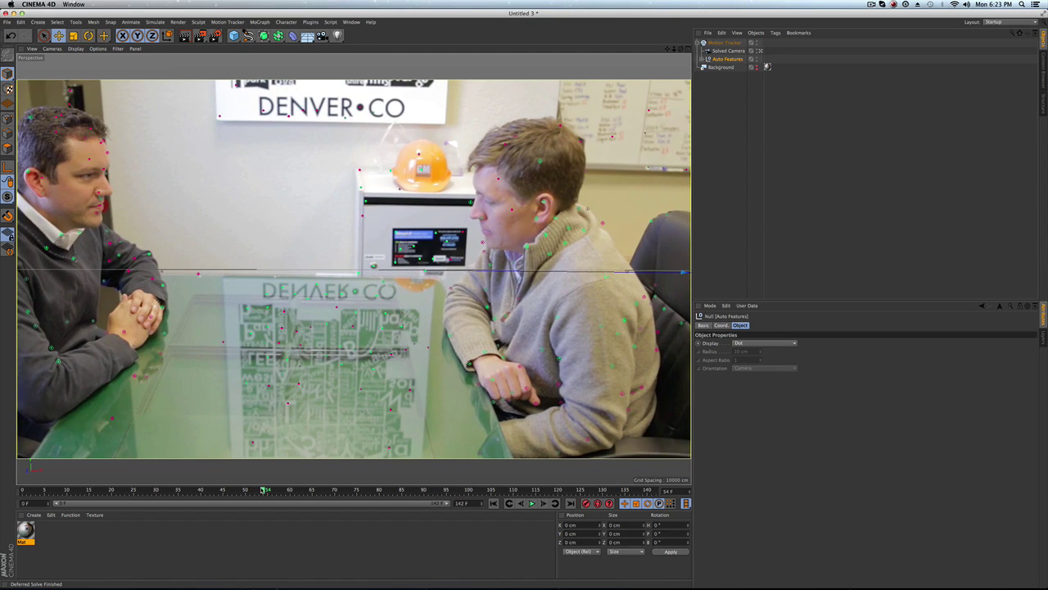
click(332, 490)
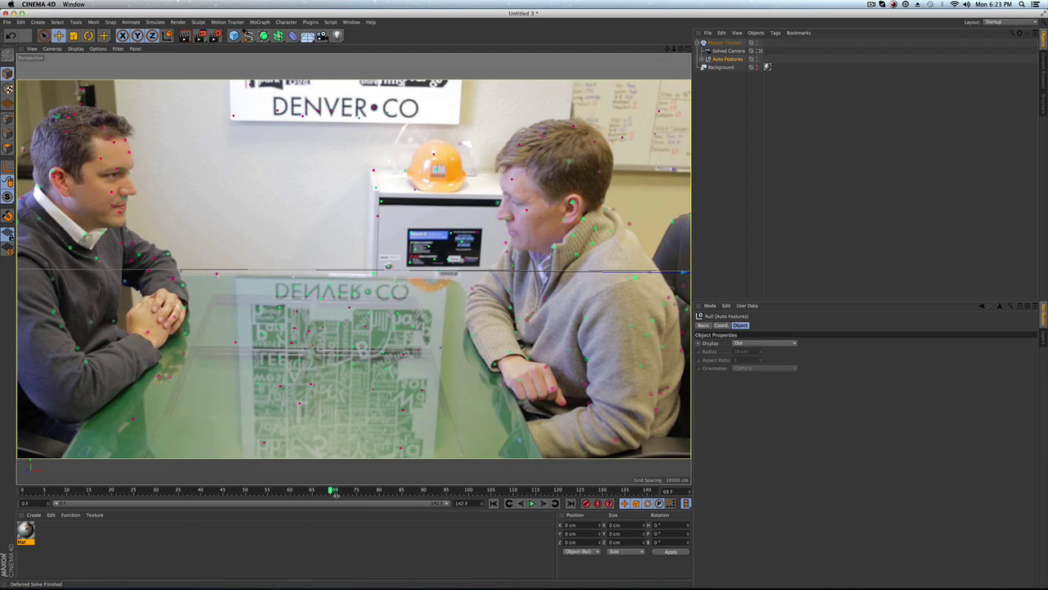
drag(331, 490, 442, 457)
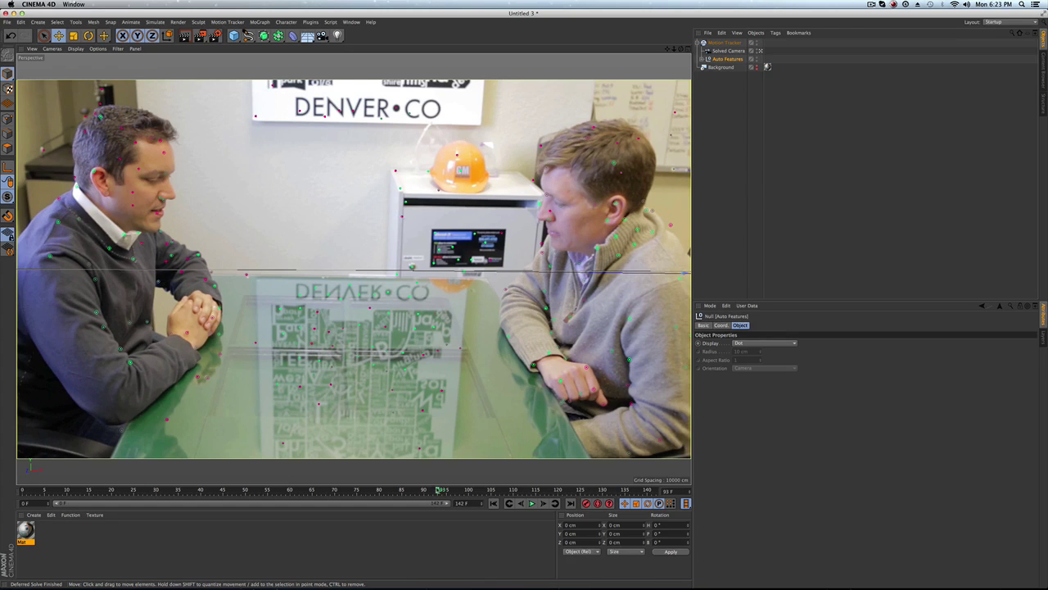
drag(439, 490, 500, 478)
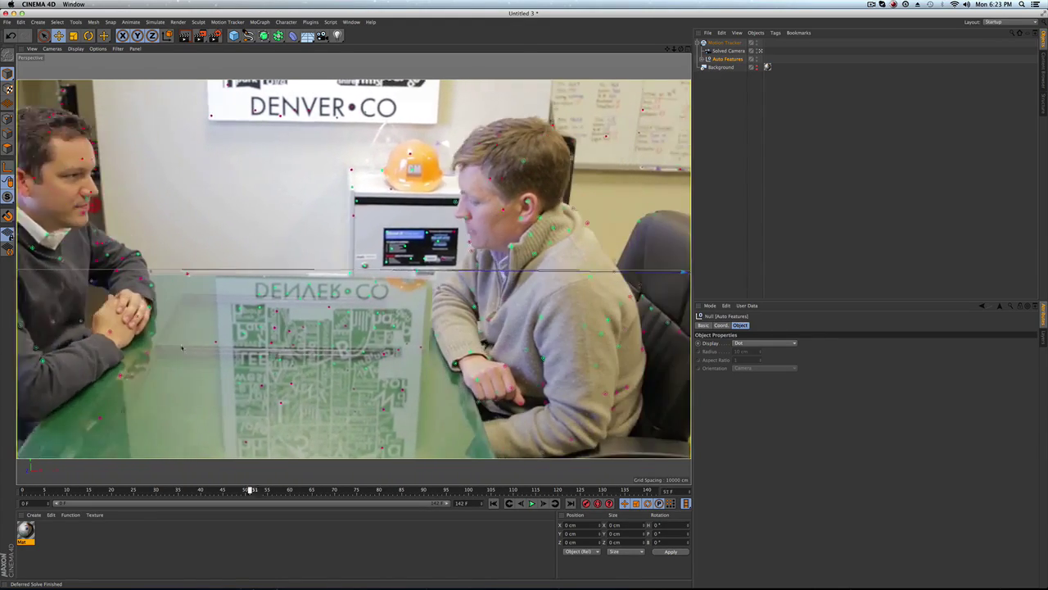
key(shift+f)
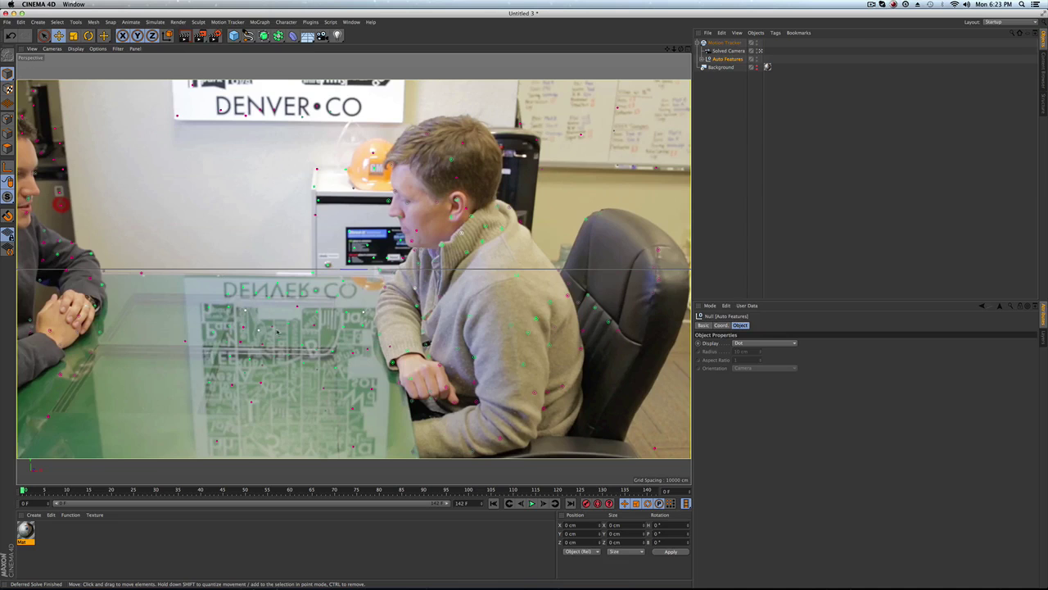
Add a Planar Constraint tag to the Motion Tracker object.
click(725, 43)
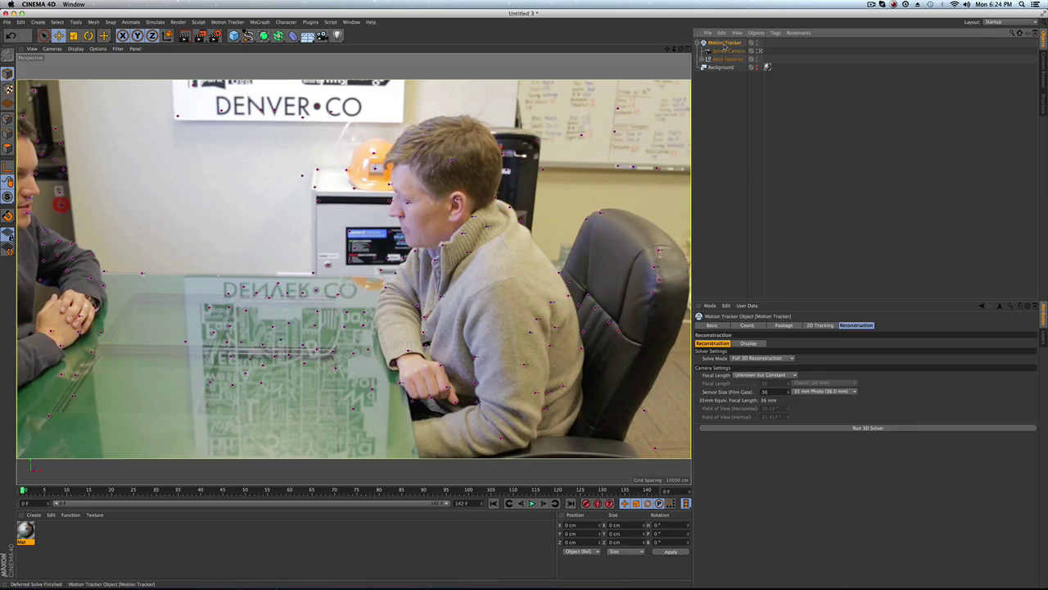
click(776, 33)
mouse_move(809, 97)
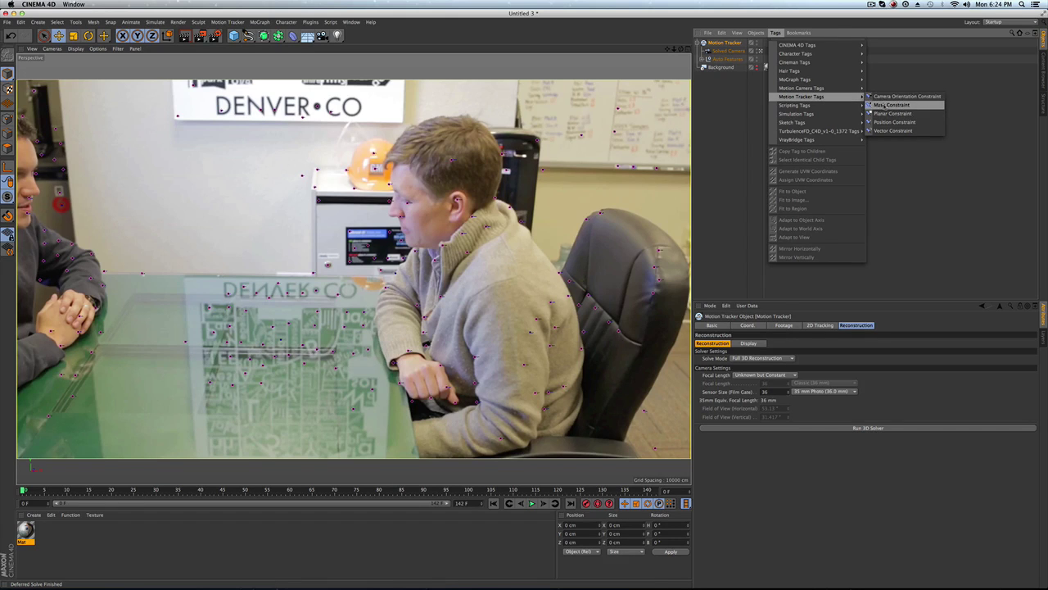
click(891, 113)
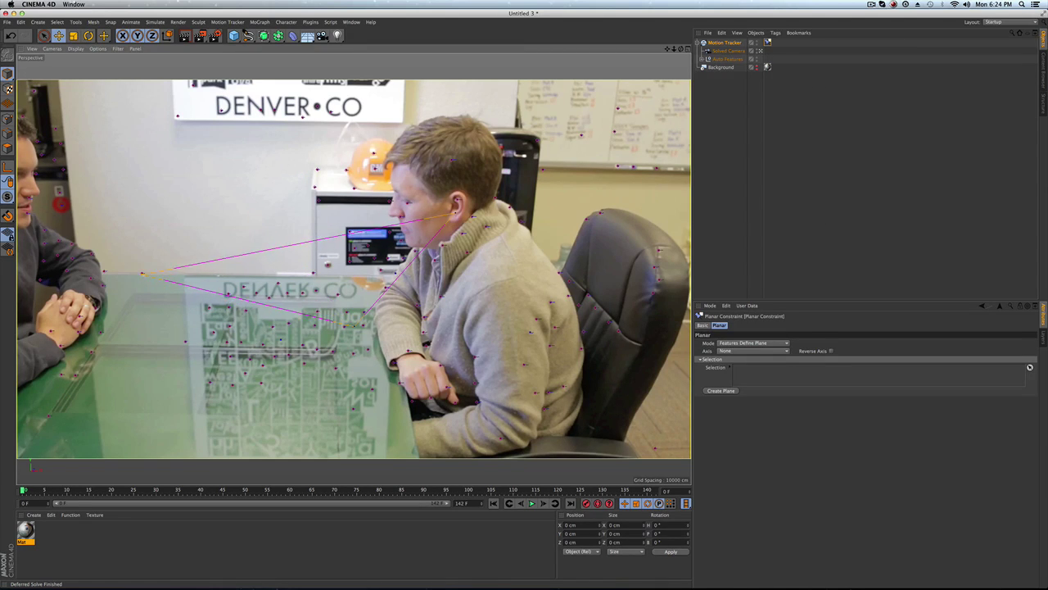
Snap the planar constraint's three corners to track points on the tabletop, moving the first corner off the table's back edge, and scrub to check them.
click(144, 273)
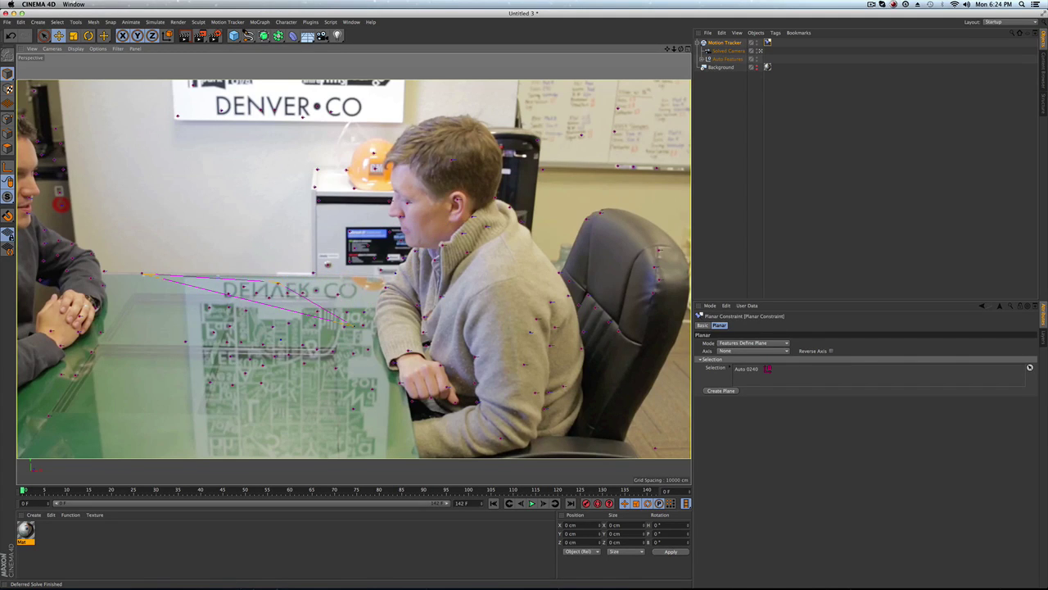
click(301, 310)
click(232, 359)
drag(278, 286, 314, 291)
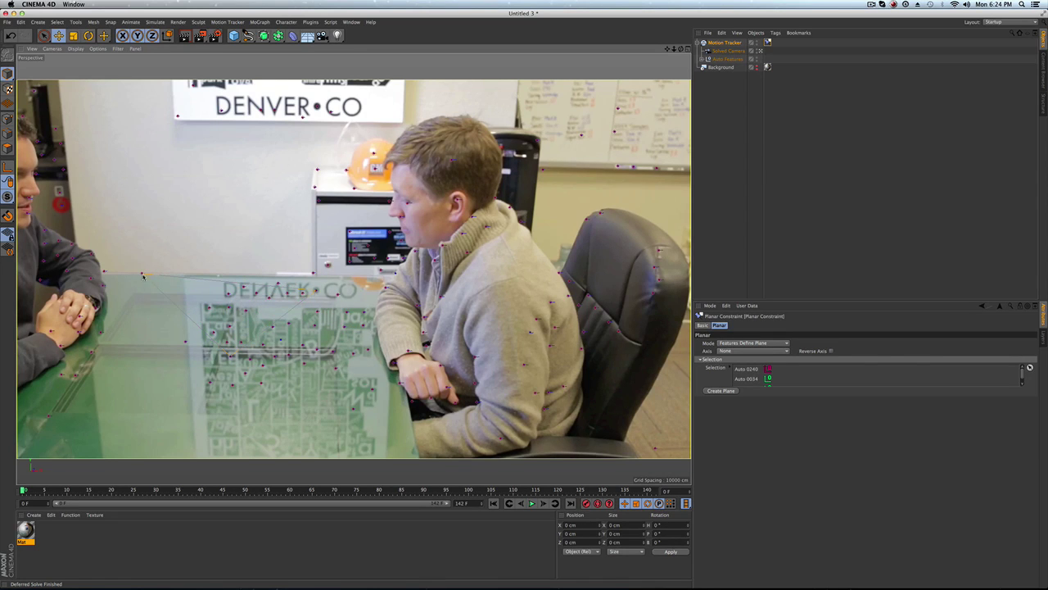
click(228, 297)
drag(23, 492, 224, 486)
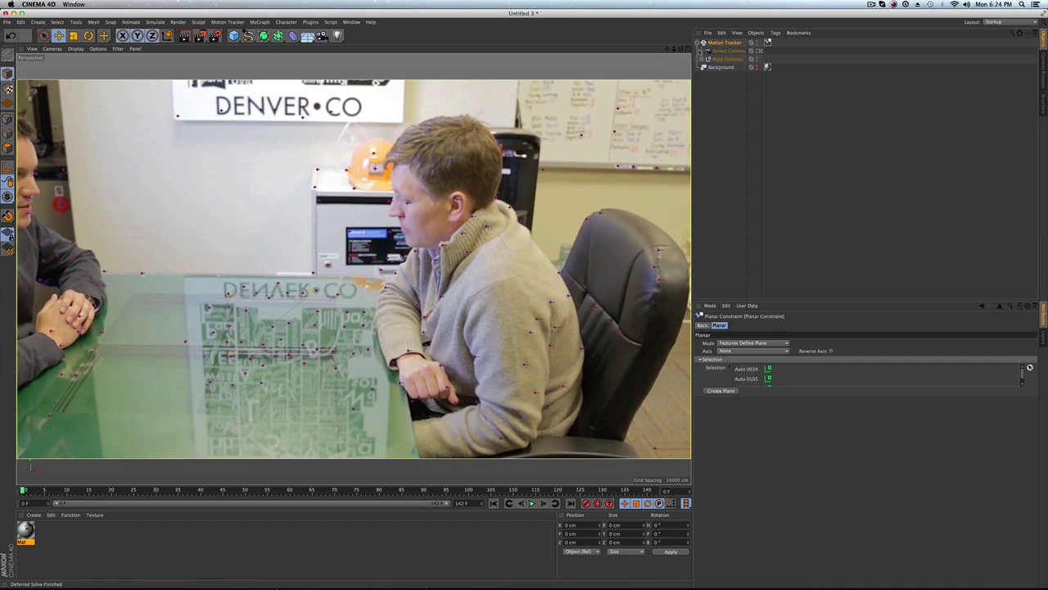
Add a Position Constraint tag to the Motion Tracker and target it to track point Auto 0091 on the tabletop.
click(724, 42)
click(776, 33)
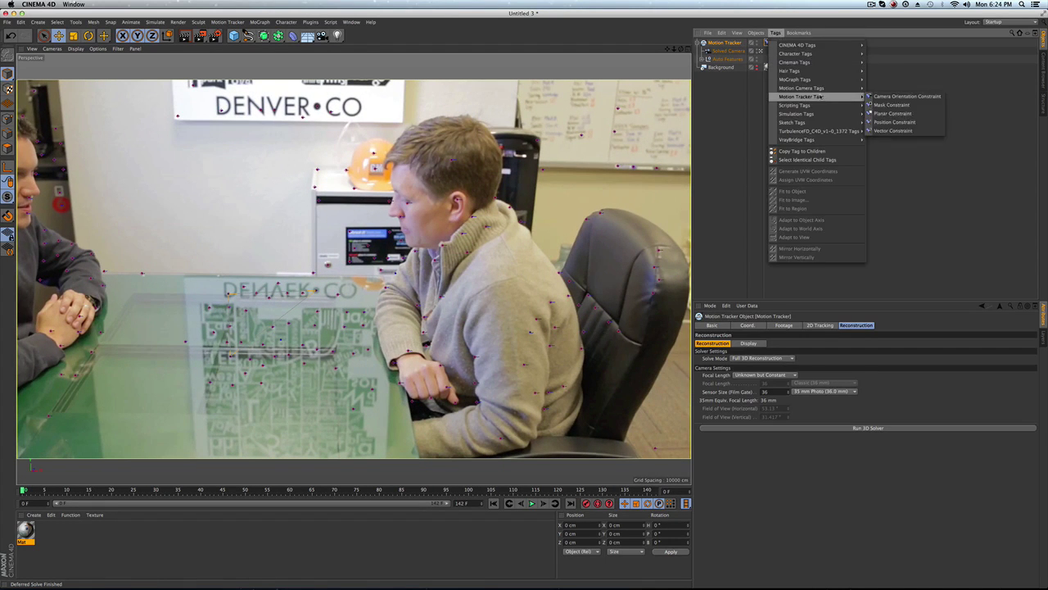
mouse_move(826, 88)
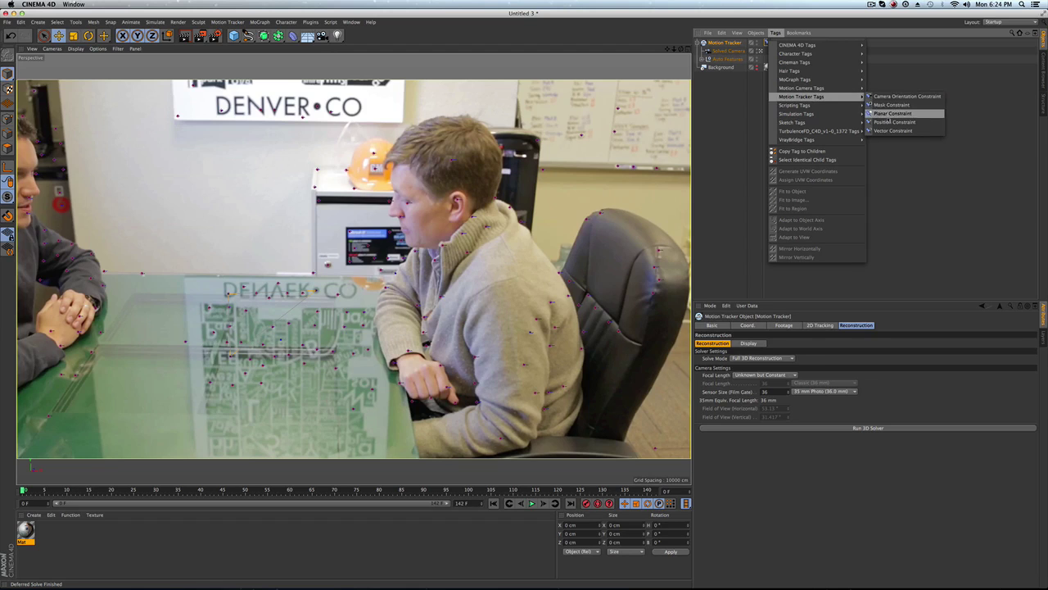
click(890, 122)
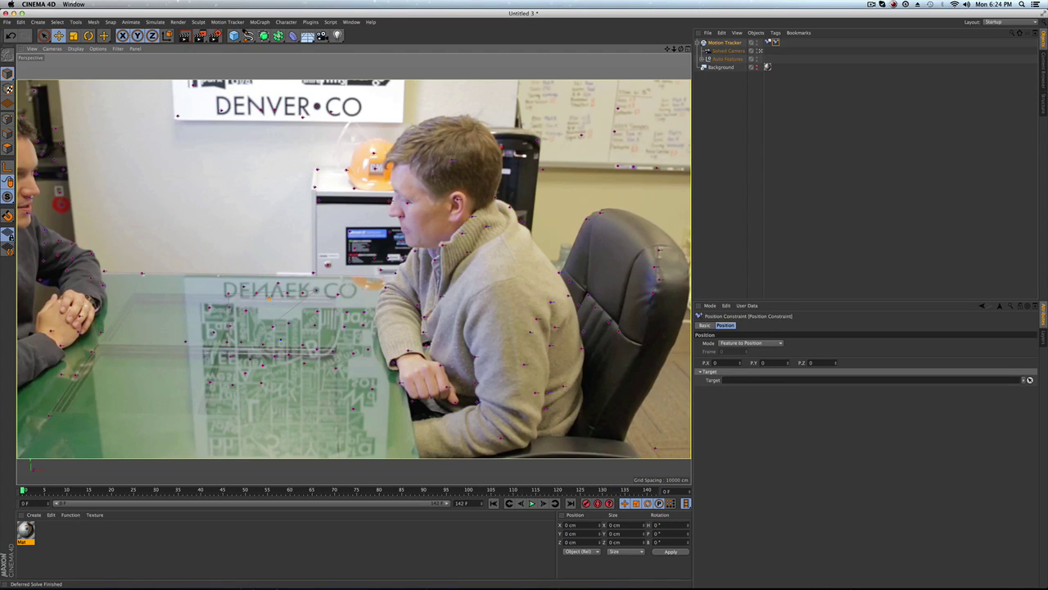
click(270, 300)
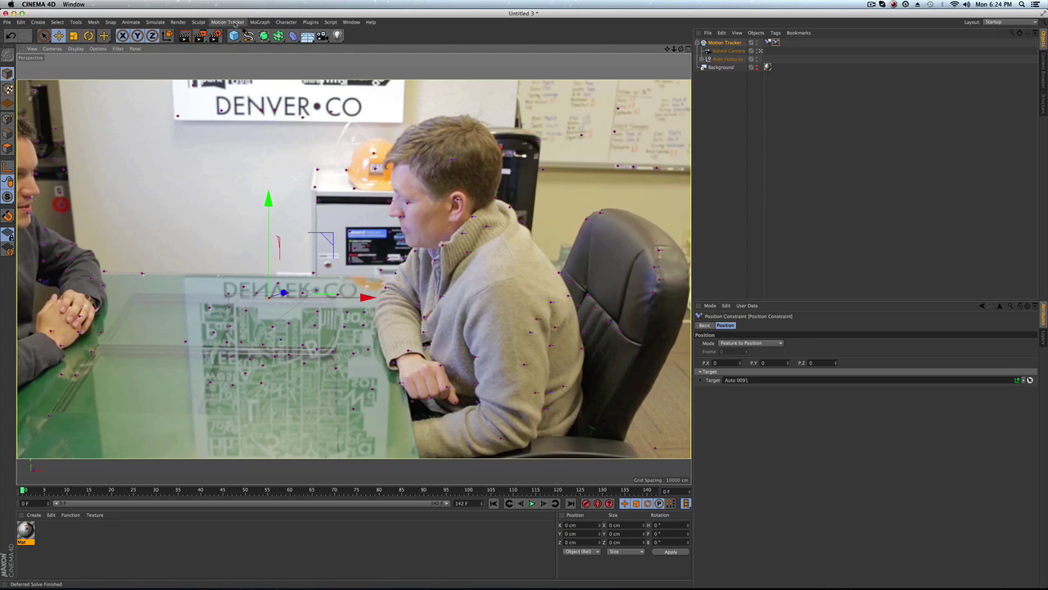
Add a Cube at the constrained origin, rotate its pitch to about 15.6°, and scrub the timeline to test the track.
click(233, 36)
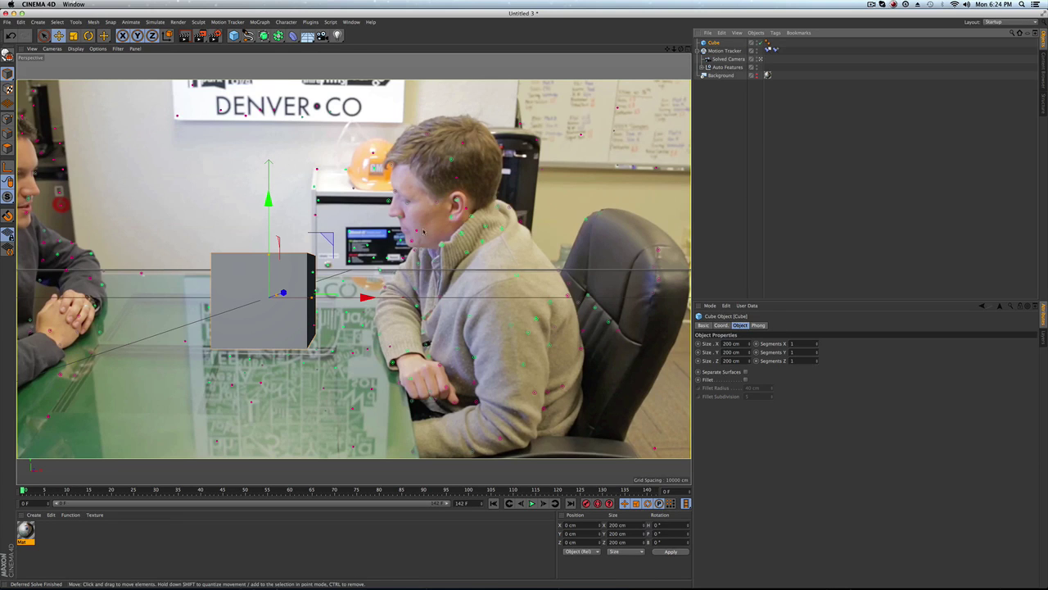
key(r)
drag(262, 261, 254, 283)
drag(24, 490, 35, 422)
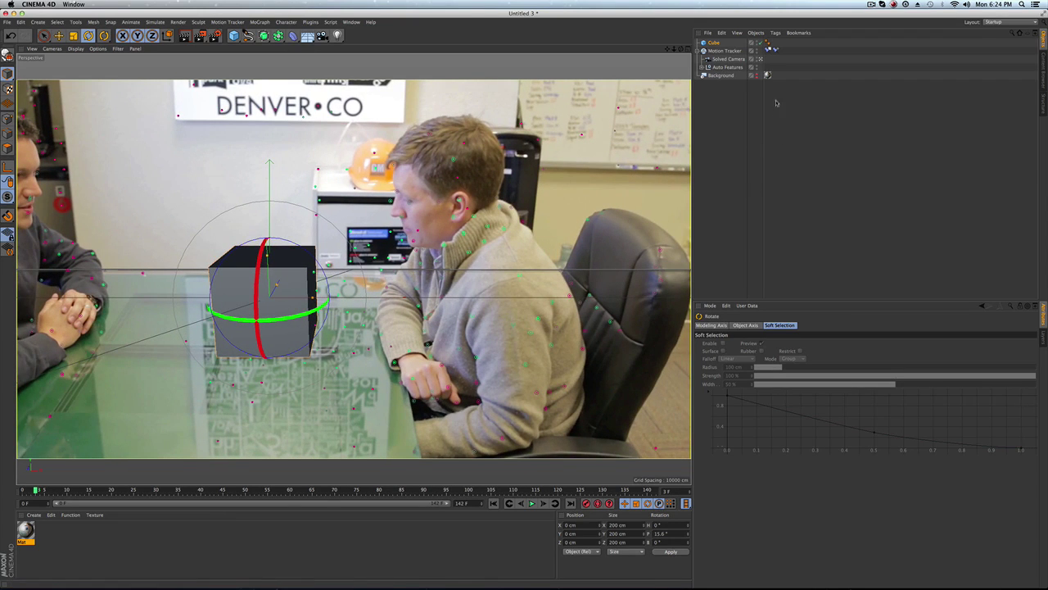
Leave the solved camera view, scale the cube uniformly to about 124.2 cm, and move it to about X 90, Y 52, Z -14.6 cm.
click(760, 59)
click(713, 42)
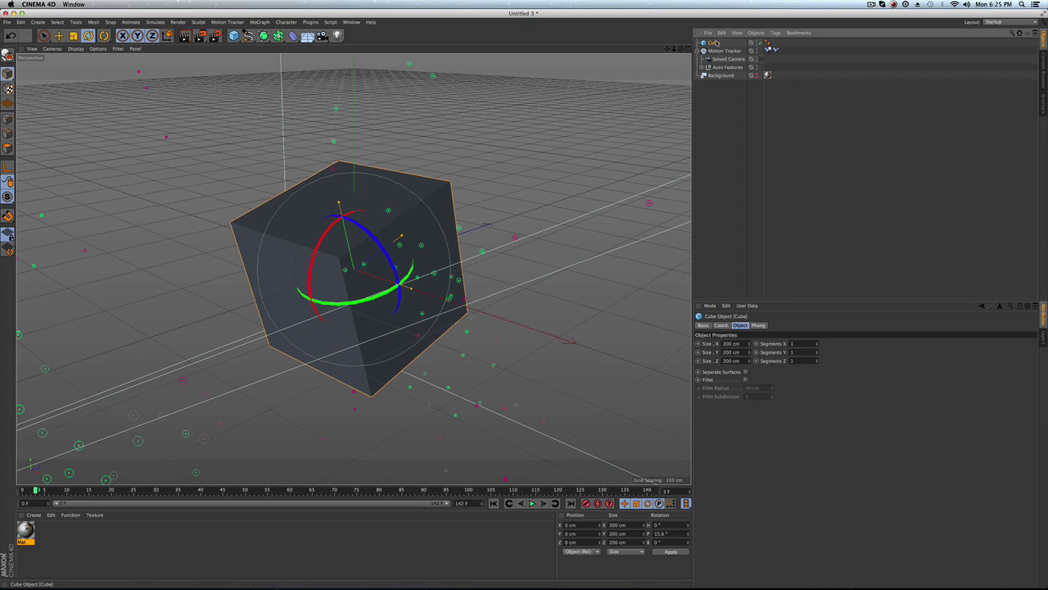
key(t)
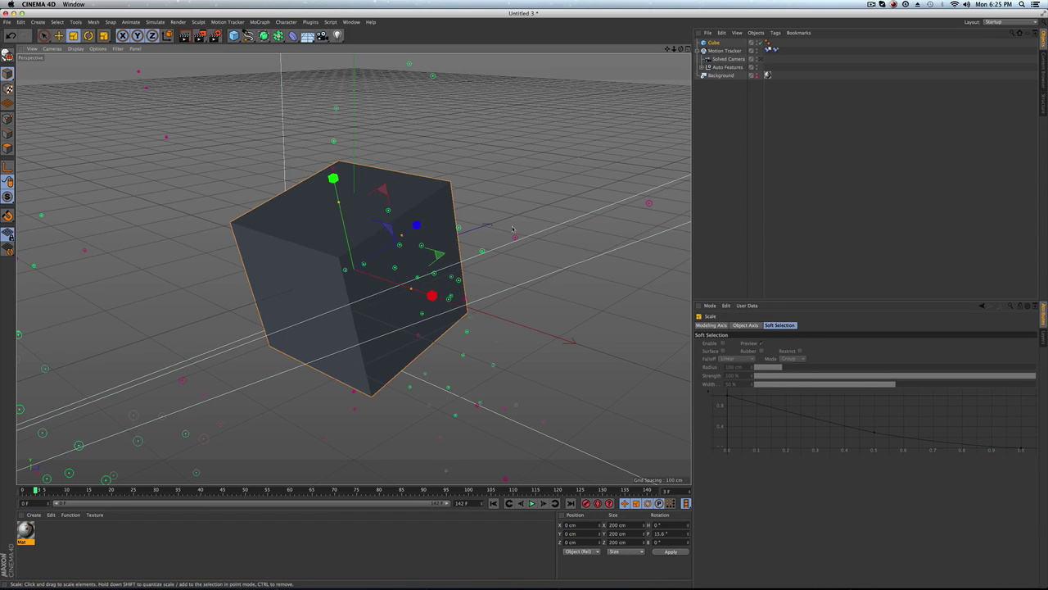
drag(410, 231, 395, 263)
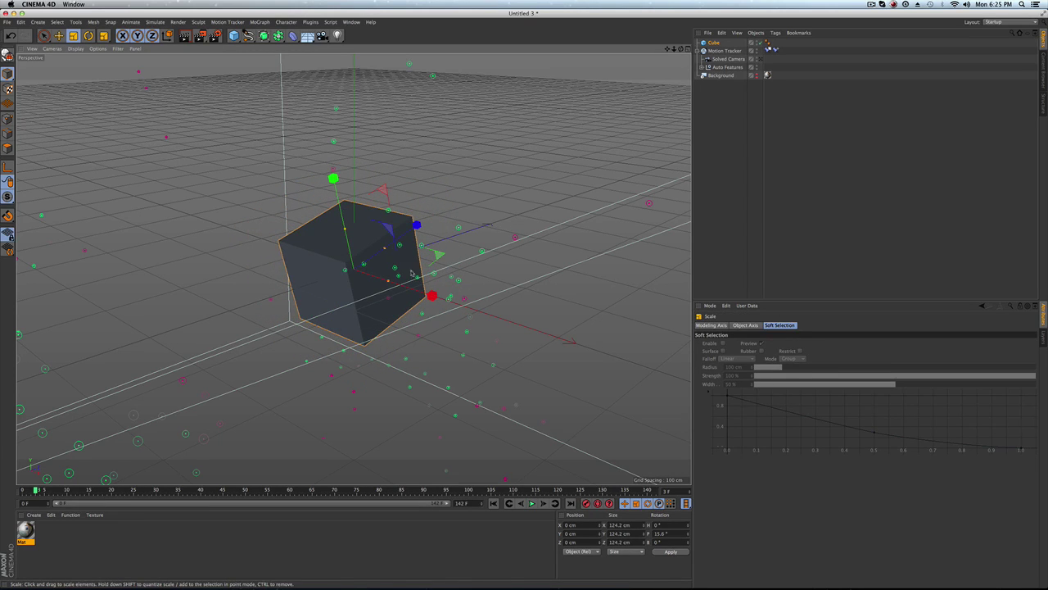
key(e)
drag(332, 183, 327, 141)
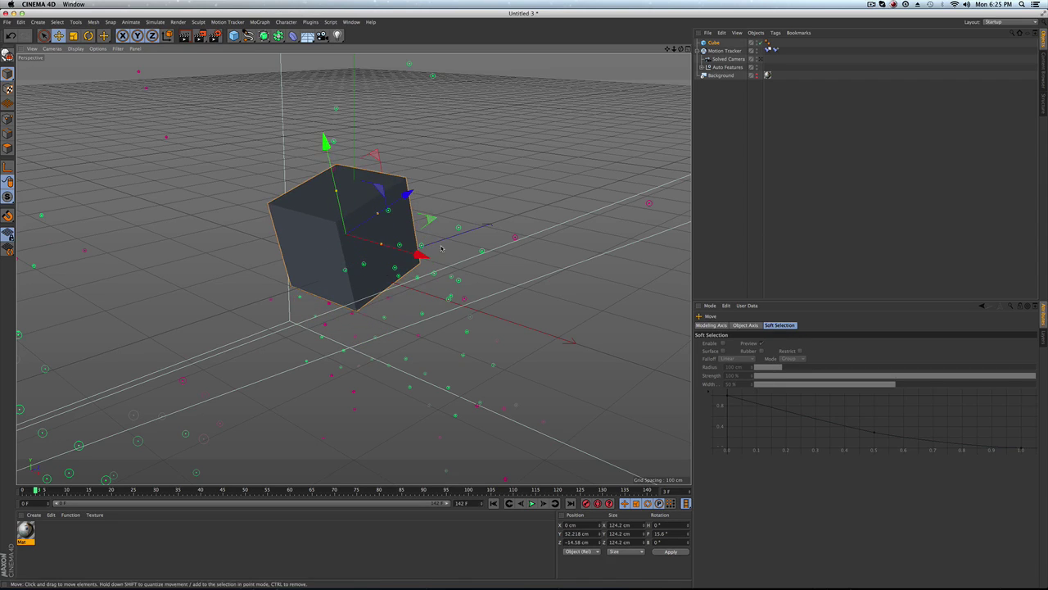
drag(416, 267, 474, 285)
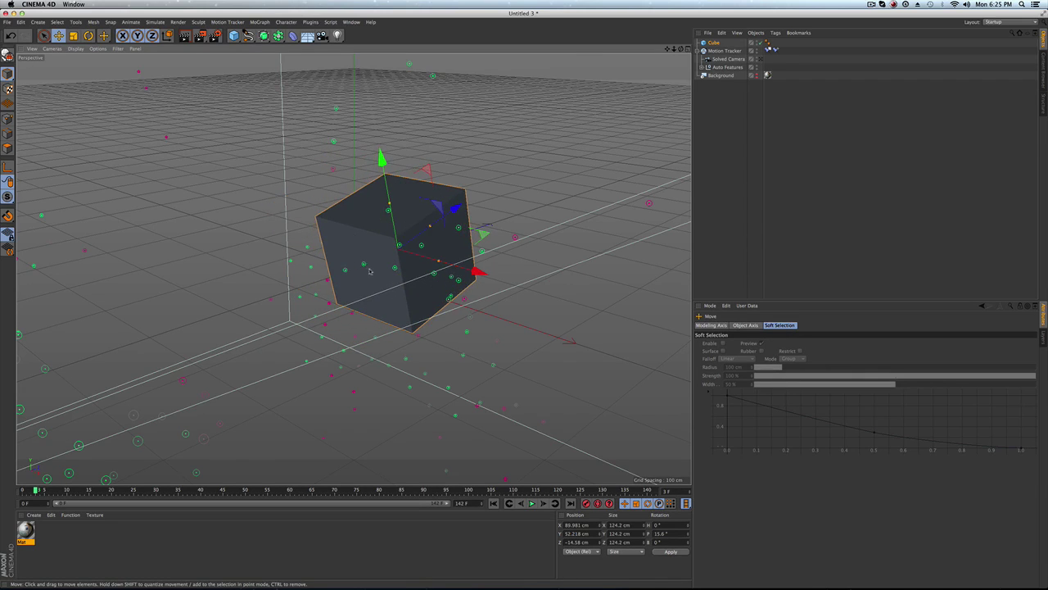
Examine the cube among the track points in 3D space at frame 0 and compare it with the solved camera view.
mouse_move(369, 271)
alt+mouse_down()
mouse_move(454, 240)
mouse_move(428, 285)
mouse_move(467, 291)
mouse_move(474, 304)
mouse_move(402, 206)
mouse_move(353, 268)
alt+mouse_up()
alt+drag(352, 227, 357, 226)
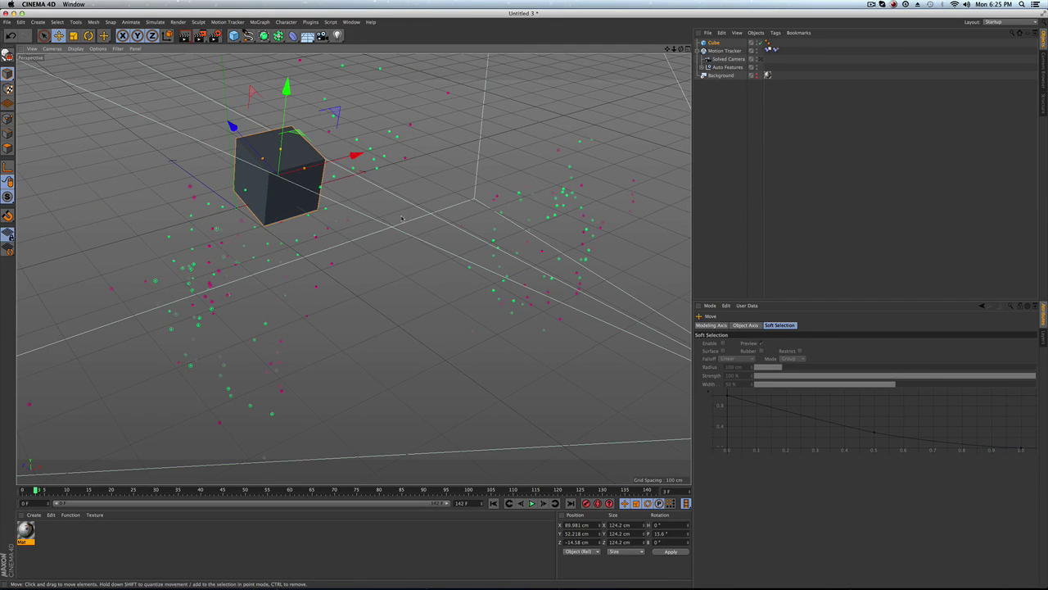
alt+drag(311, 234, 108, 203)
alt+drag(281, 218, 227, 211)
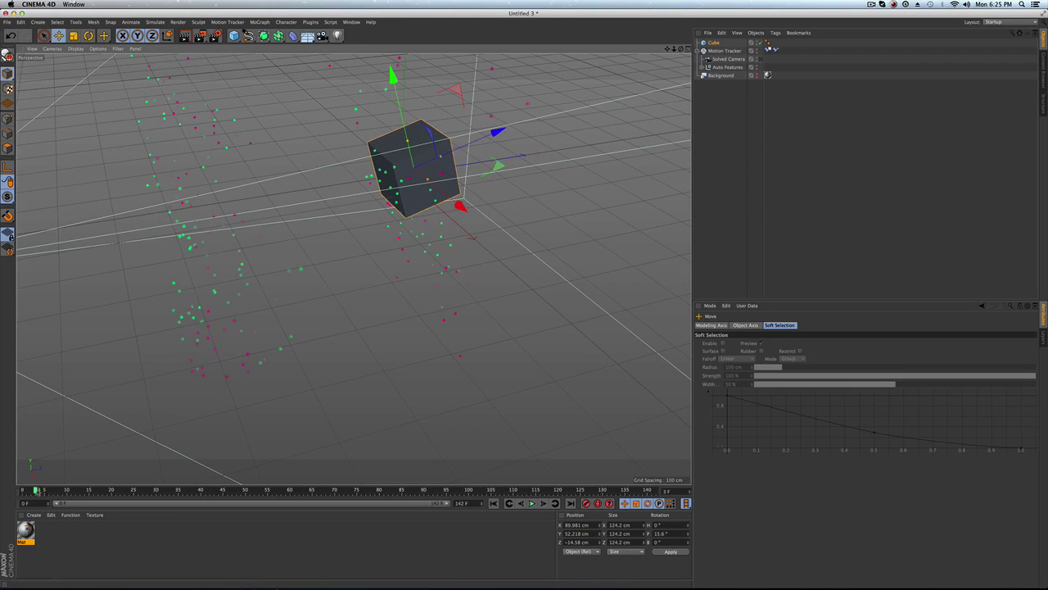
drag(36, 491, 1, 489)
alt+drag(369, 261, 401, 257)
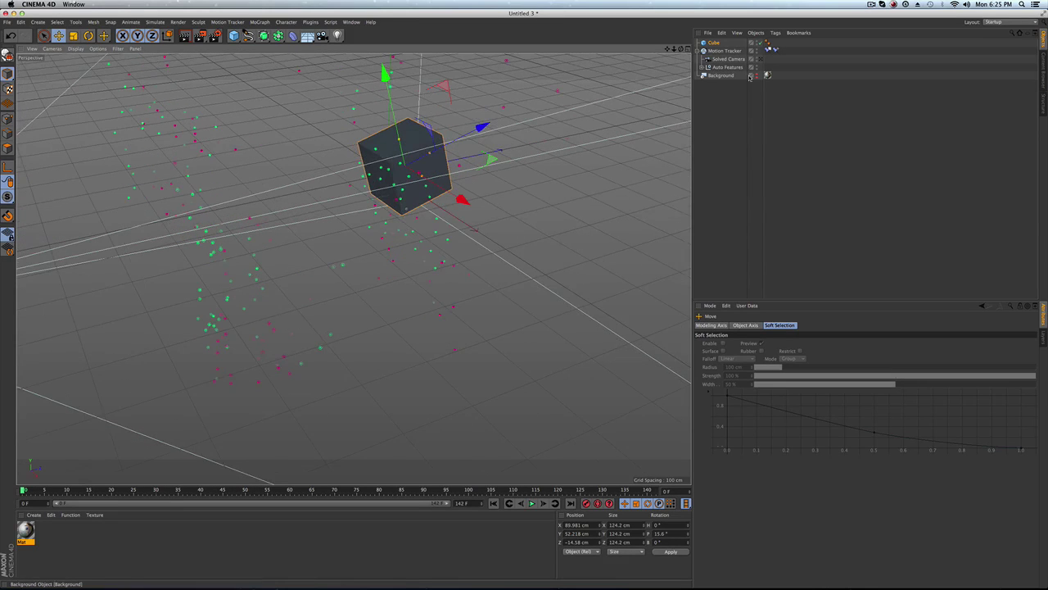
click(762, 59)
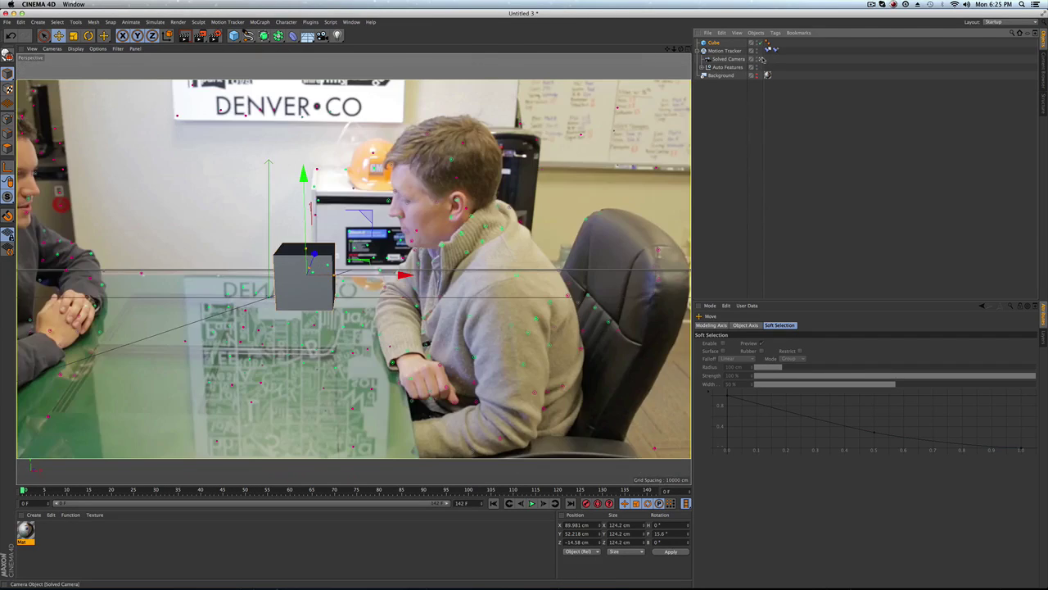
click(762, 59)
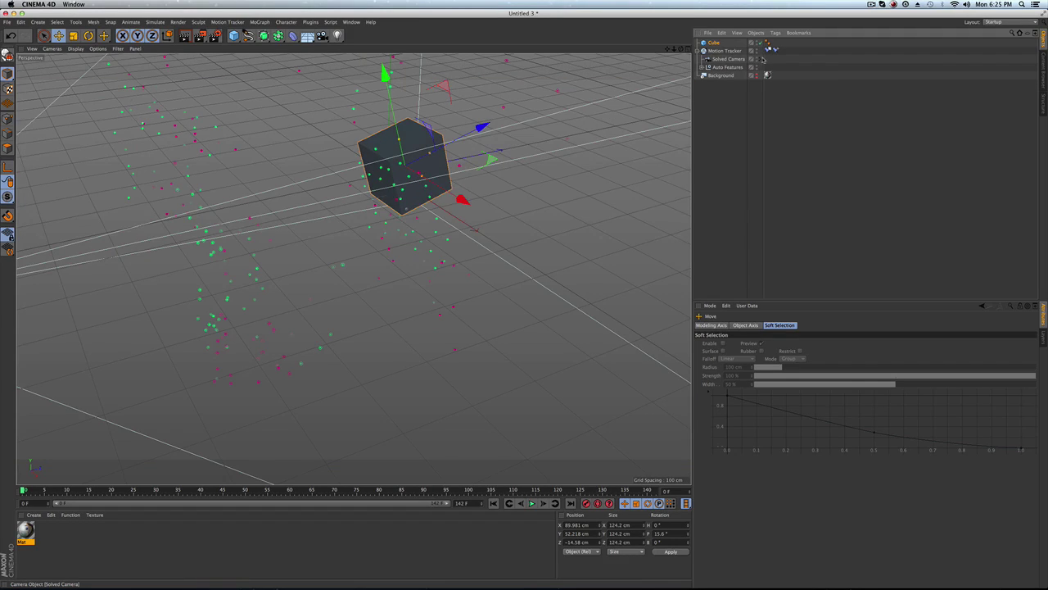
click(762, 59)
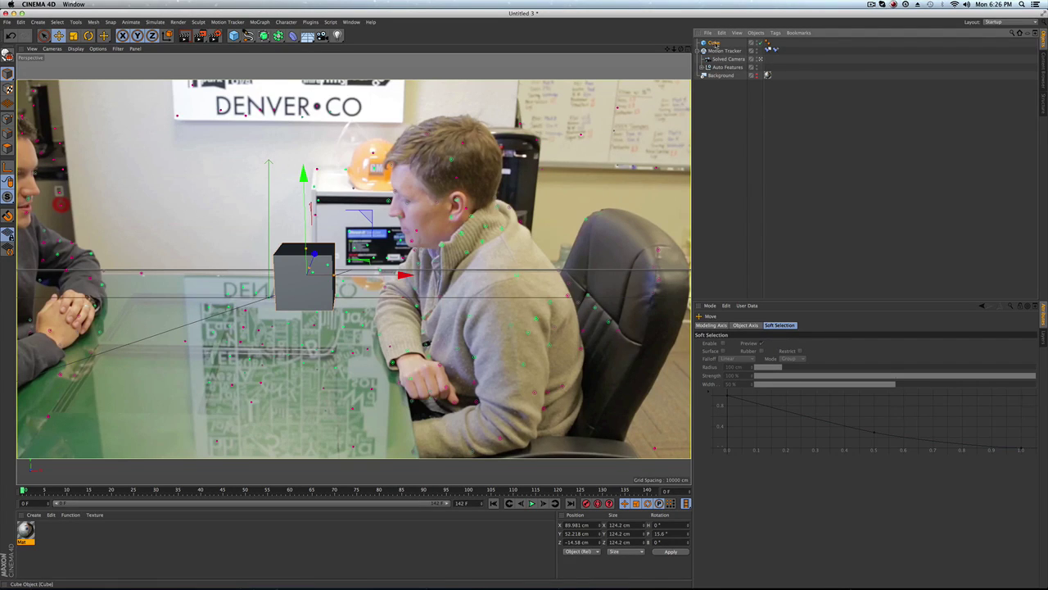
Outside the solved camera view, move the cube to about X 212, Y 66, Z -91 cm.
click(760, 59)
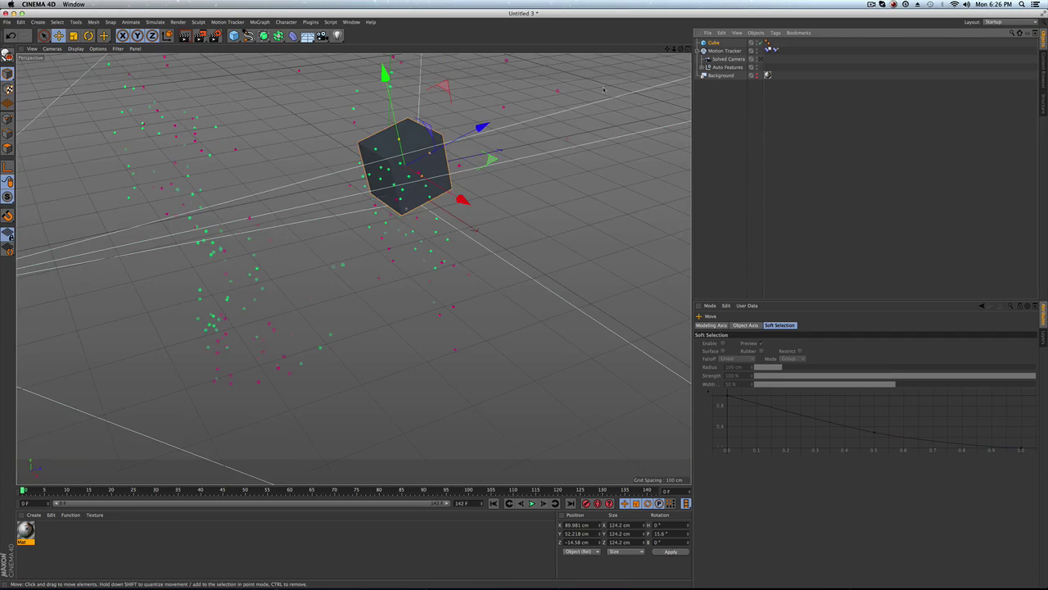
mouse_move(462, 199)
mouse_down()
mouse_move(491, 218)
mouse_move(475, 207)
mouse_up()
drag(496, 131, 465, 149)
drag(368, 100, 363, 66)
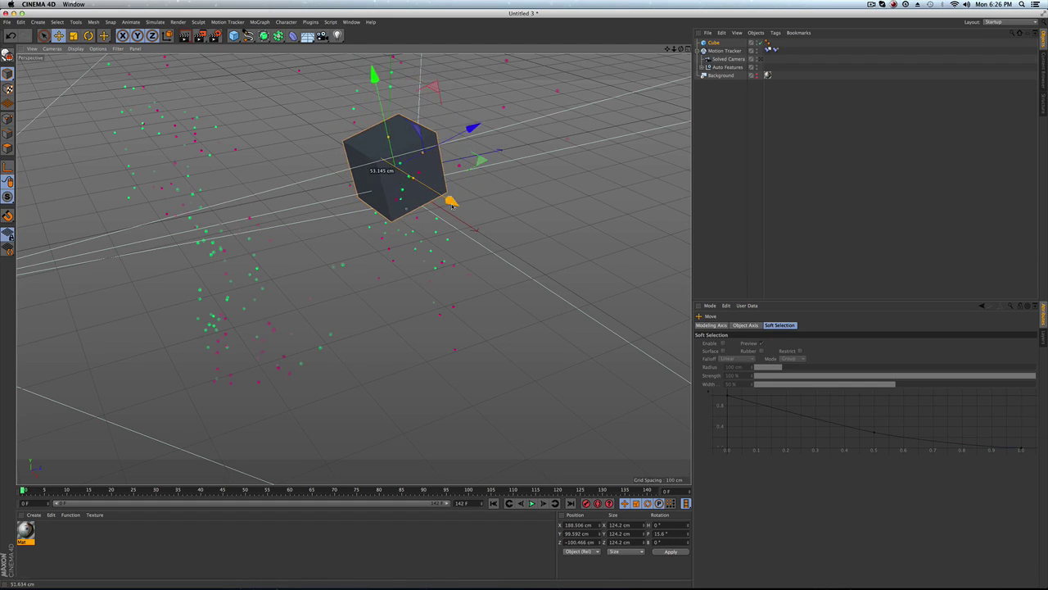
drag(421, 116, 413, 92)
Through the solved camera, move the cube onto the tabletop at about X 24.5, Y 22.2, Z -248.4 cm and scrub to check it.
click(761, 59)
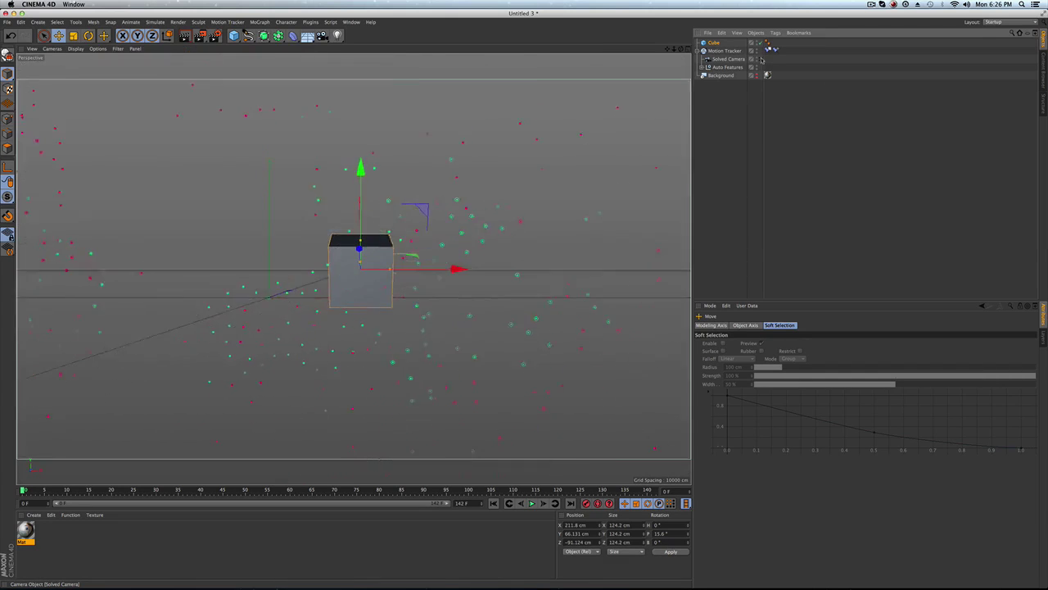
drag(455, 269, 361, 268)
drag(25, 489, 161, 491)
drag(297, 250, 301, 248)
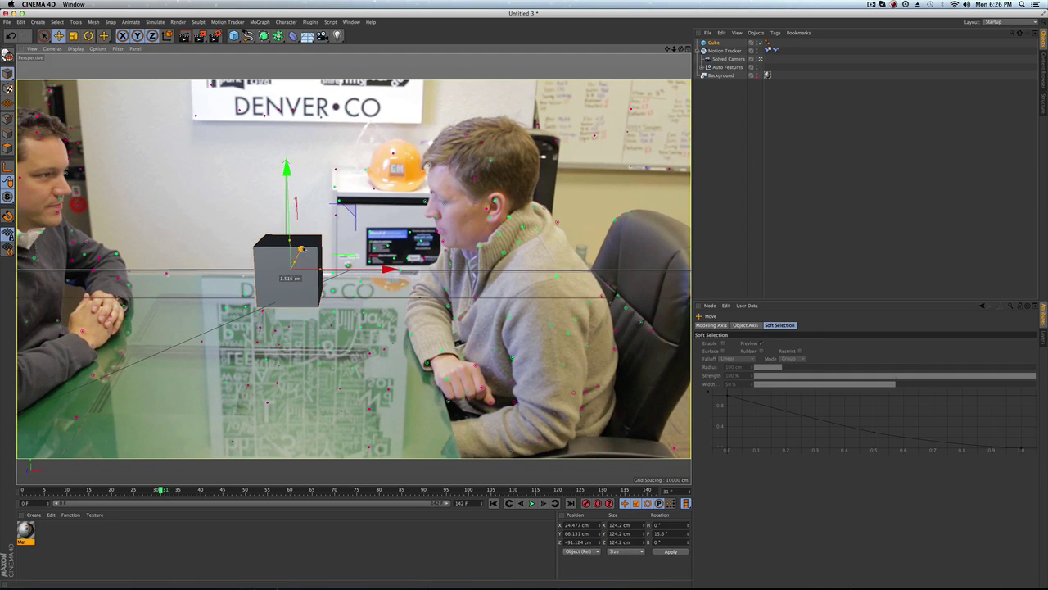
drag(158, 492, 348, 455)
drag(395, 491, 350, 492)
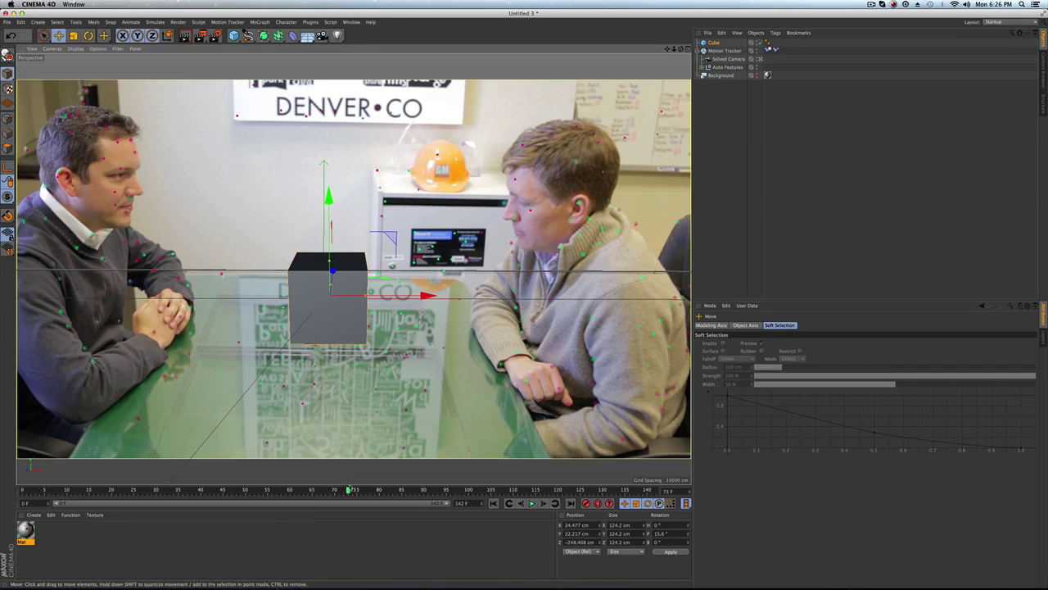
drag(348, 490, 431, 392)
drag(399, 490, 308, 490)
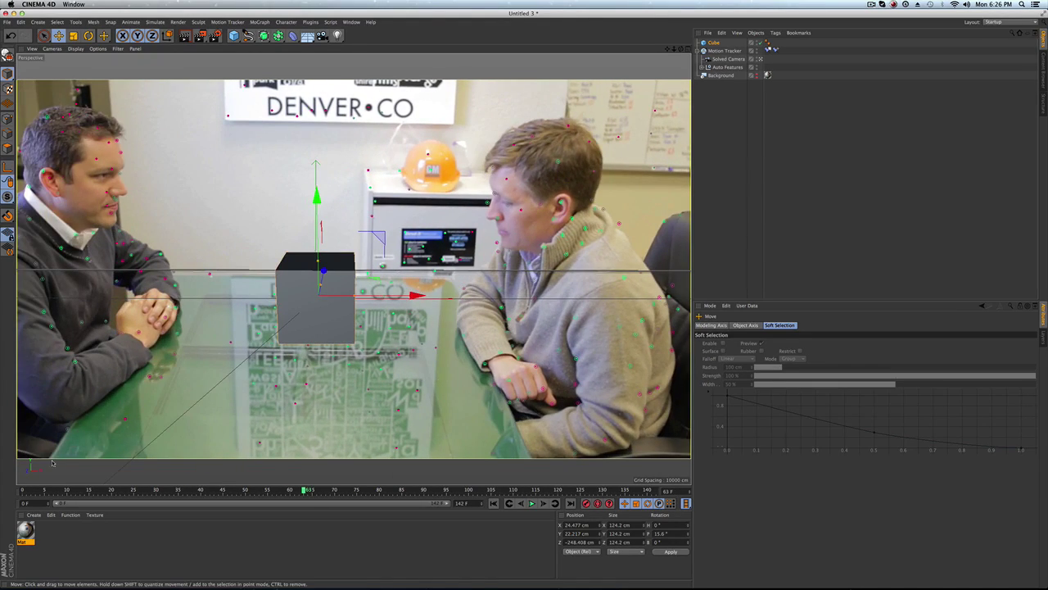
drag(41, 490, 22, 490)
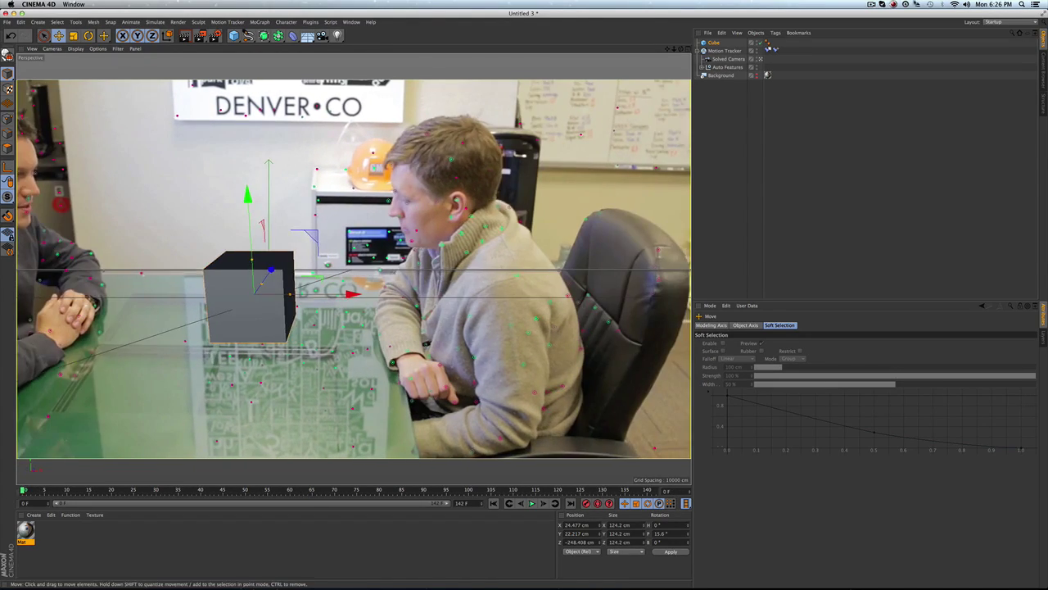
Make the cube editable, flatten it to about 14.4 cm high, and tilt its pitch to about 22° to lie on the table.
click(714, 42)
click(8, 55)
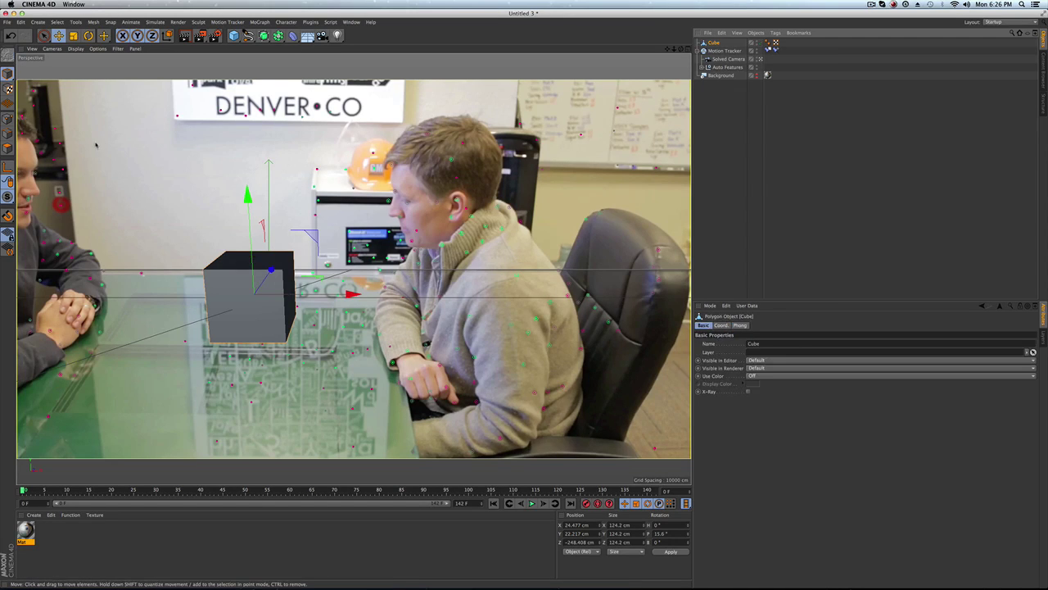
key(t)
drag(248, 197, 244, 304)
key(e)
key(r)
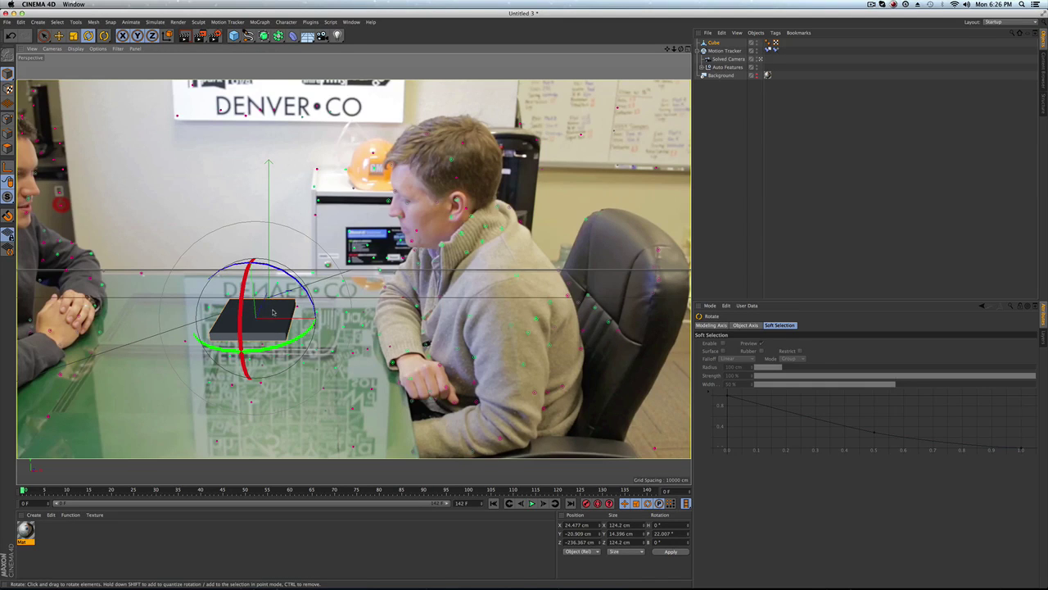
Widen and deepen the flattened cube along X and Z so it forms a large slab on the tabletop.
key(t)
drag(354, 318, 436, 317)
drag(273, 280, 275, 305)
drag(354, 318, 367, 318)
Load the user object preset "full capital scene" and delete the placeholder cube.
click(716, 140)
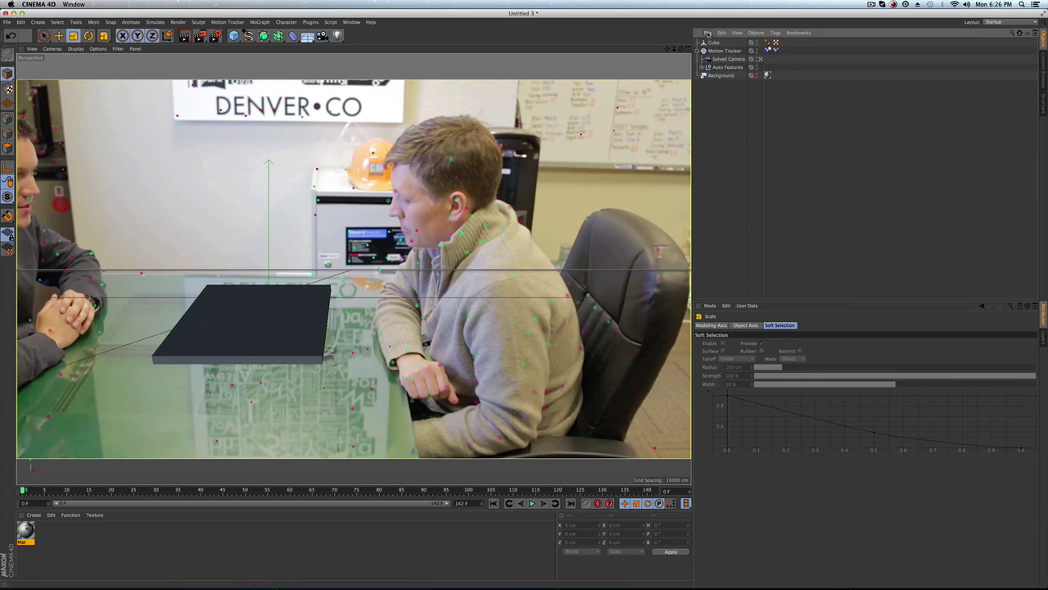
click(708, 33)
mouse_move(732, 65)
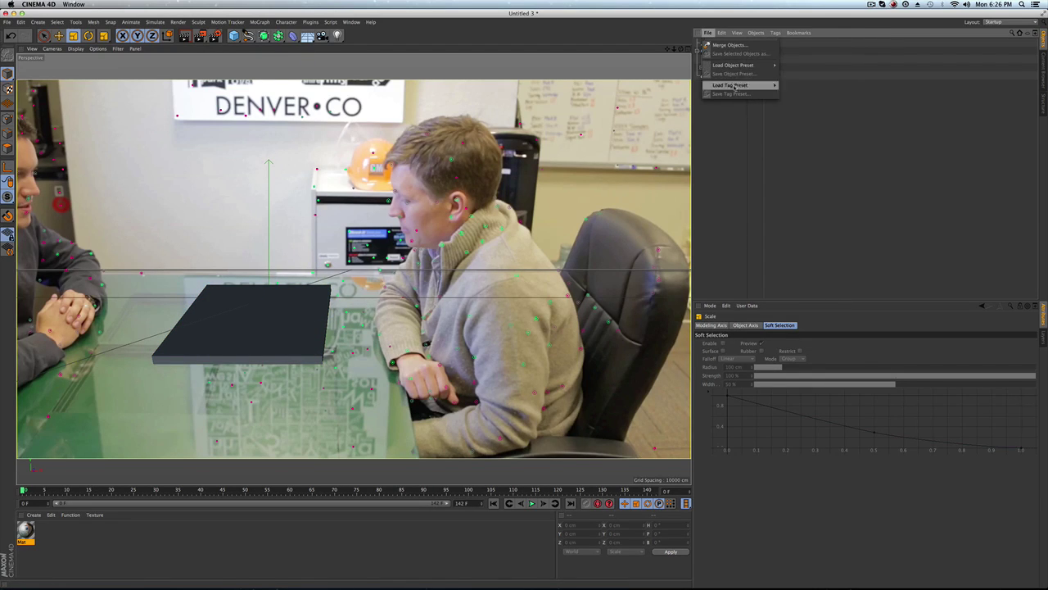
mouse_move(799, 143)
mouse_move(859, 144)
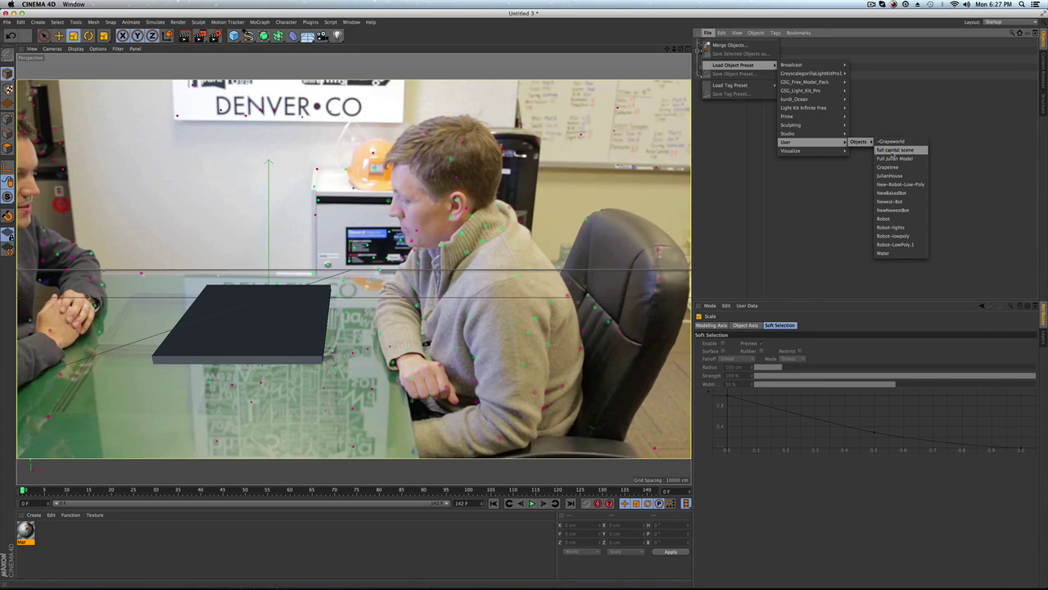
click(892, 151)
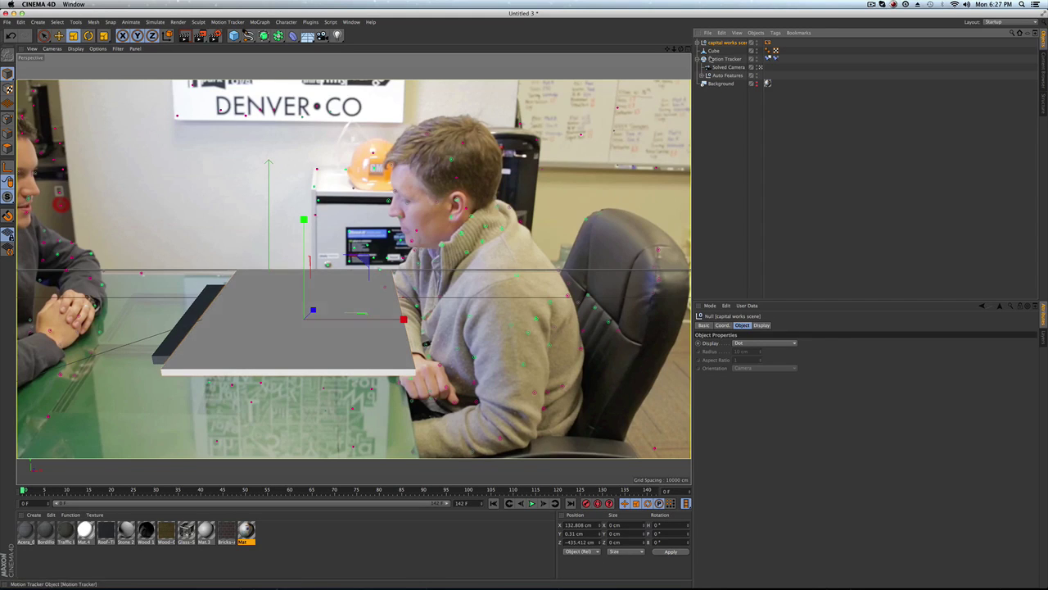
click(714, 51)
key(Delete)
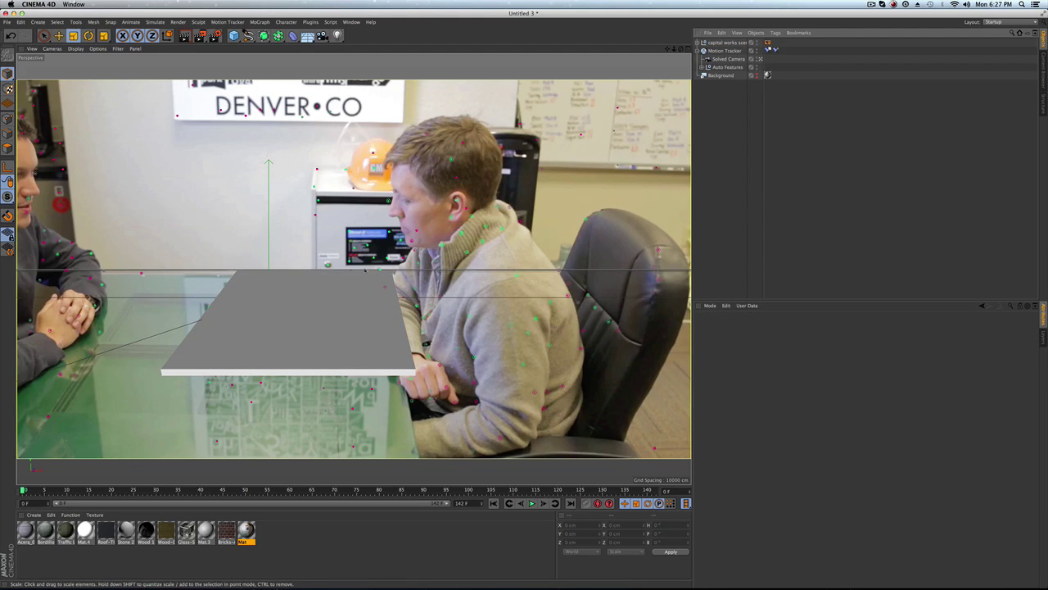
Move the capital works scene to about X 16.4, Y -29.3, Z -205.2 cm on the tabletop and preview it along the timeline.
click(721, 43)
key(e)
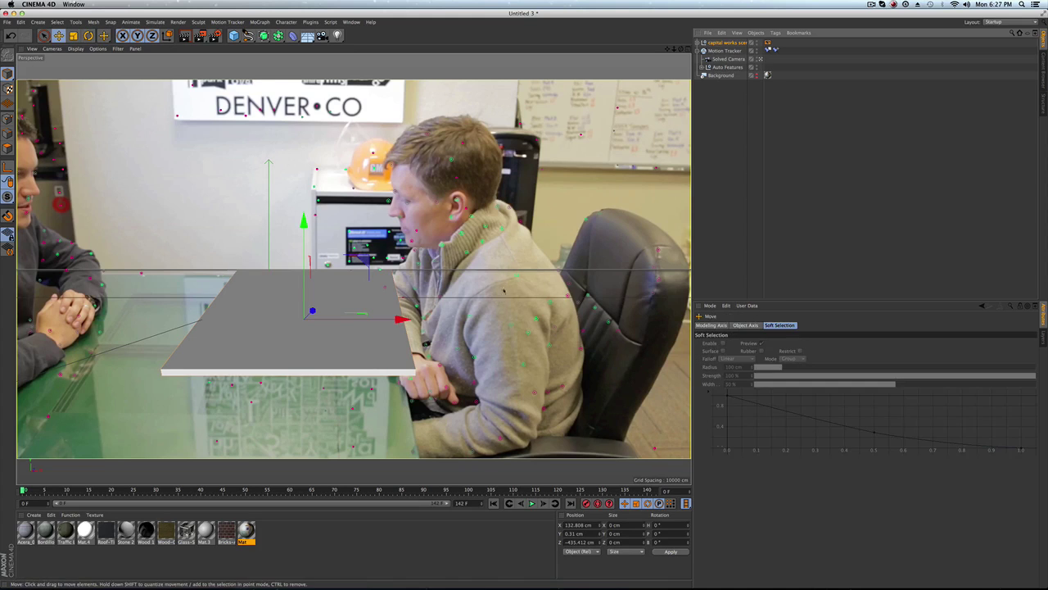
drag(341, 316, 281, 277)
drag(368, 301, 347, 301)
drag(257, 217, 251, 230)
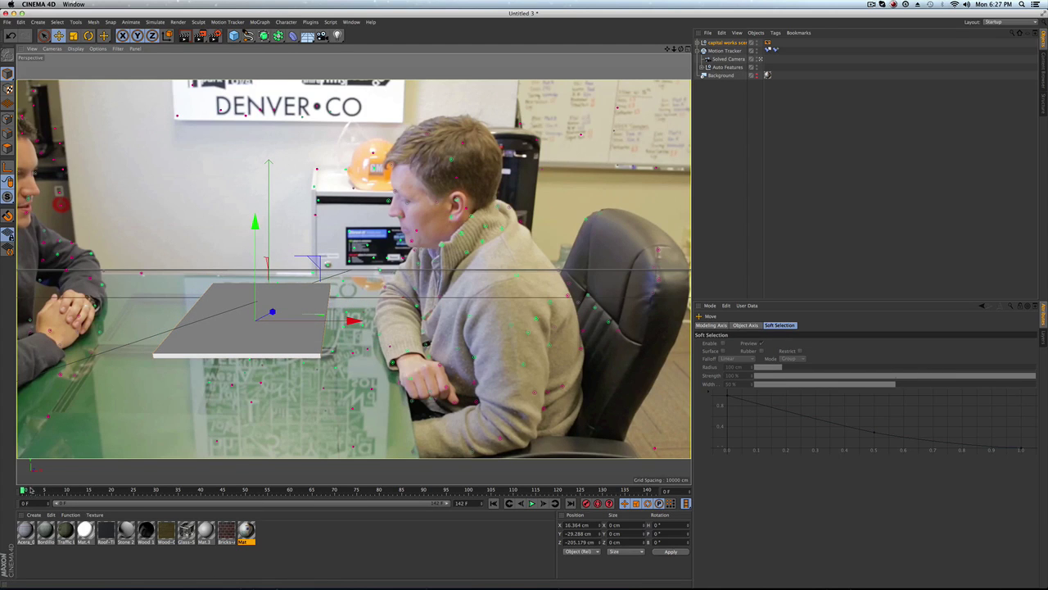
drag(23, 490, 175, 491)
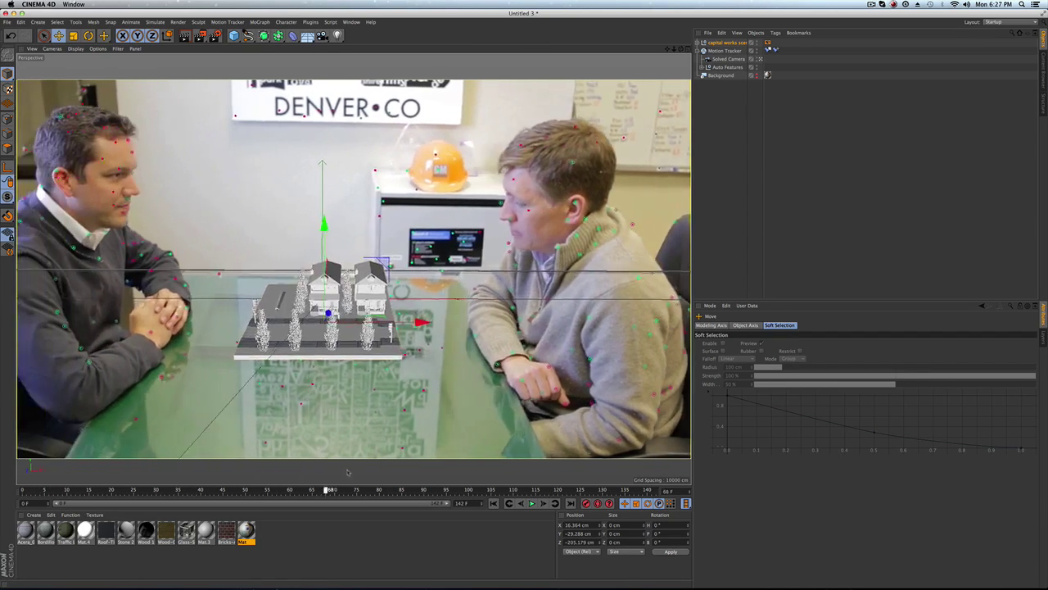
drag(320, 455, 236, 401)
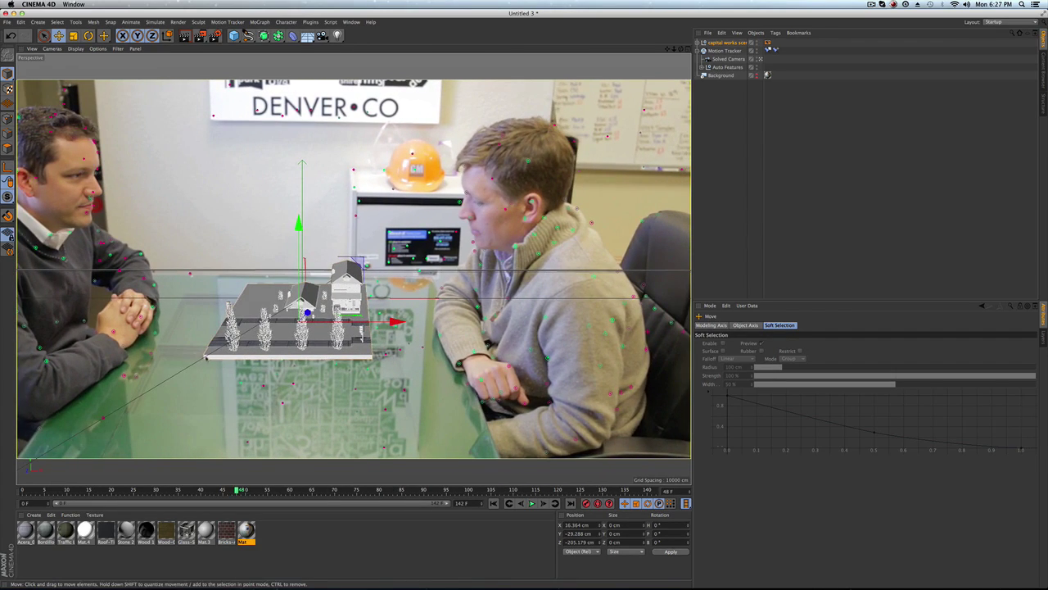
key(F8)
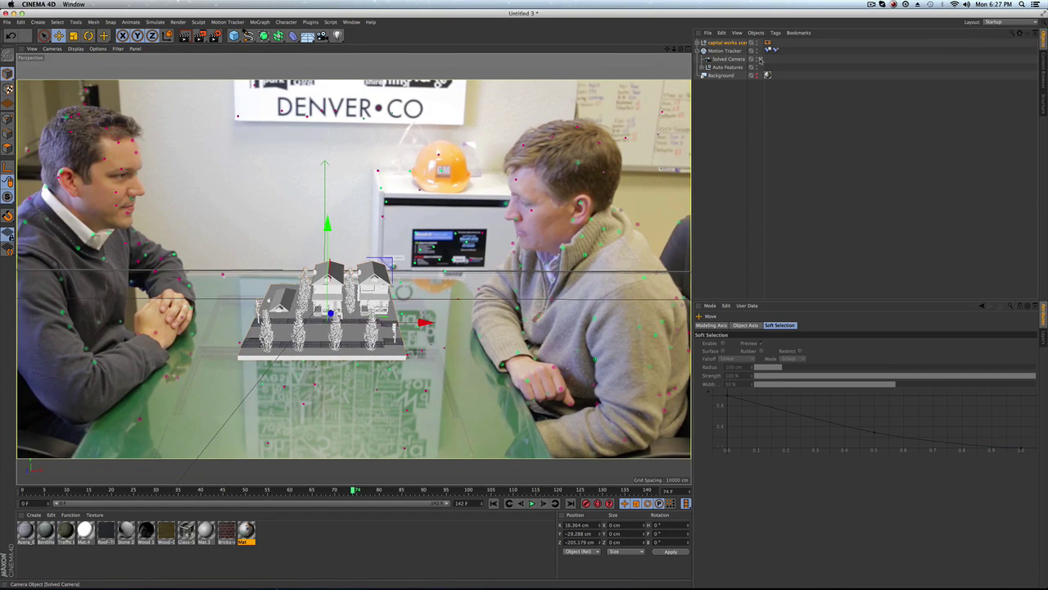
Reposition the capital works scene to about Y -20.8, Z -308.8 cm using free and solved camera views, and scrub to check it.
click(760, 60)
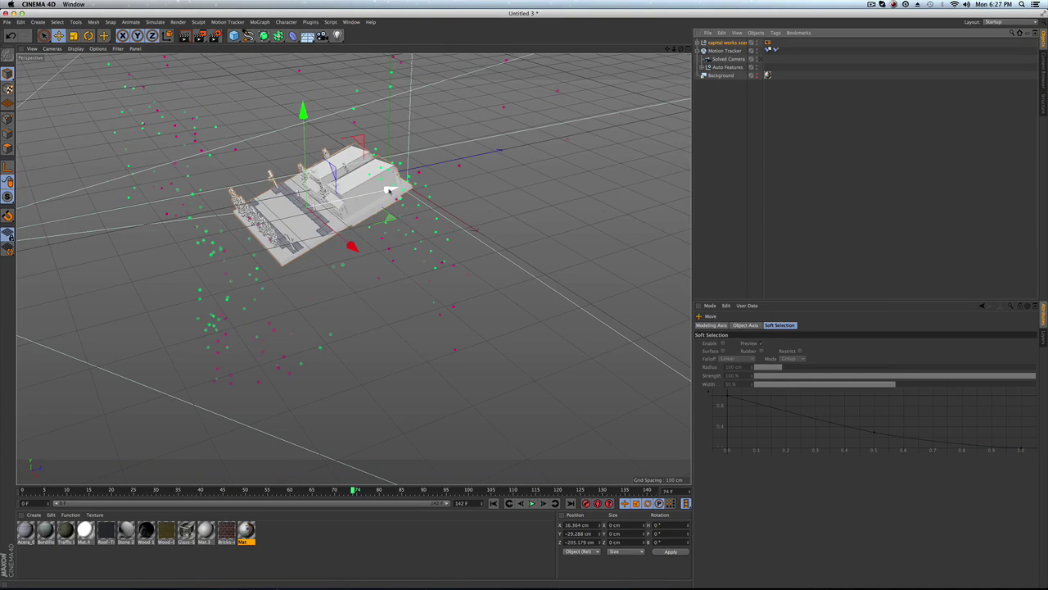
drag(390, 190, 425, 185)
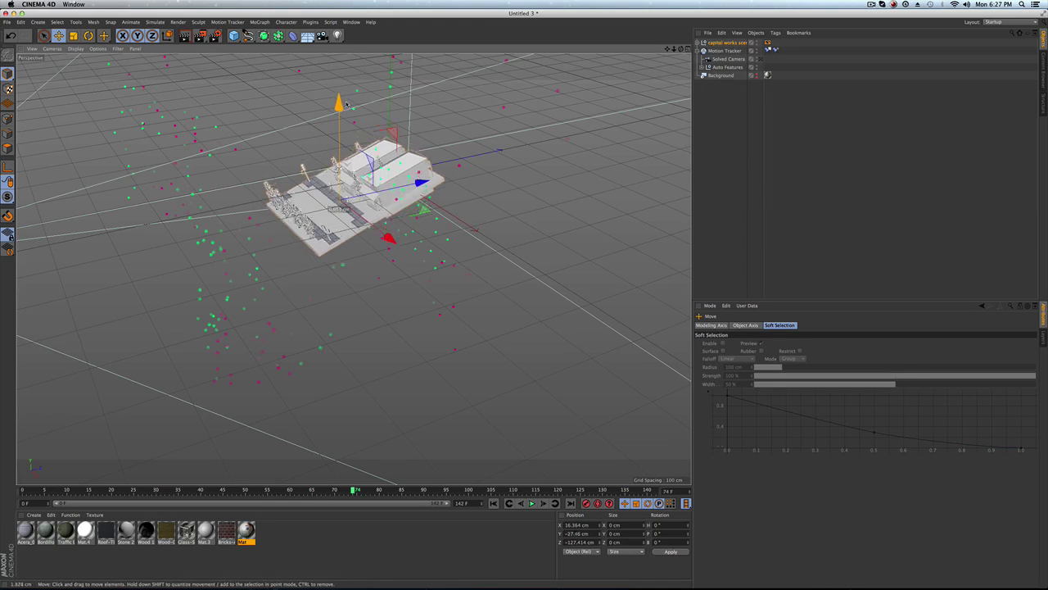
drag(347, 103, 346, 104)
click(759, 60)
drag(353, 490, 135, 490)
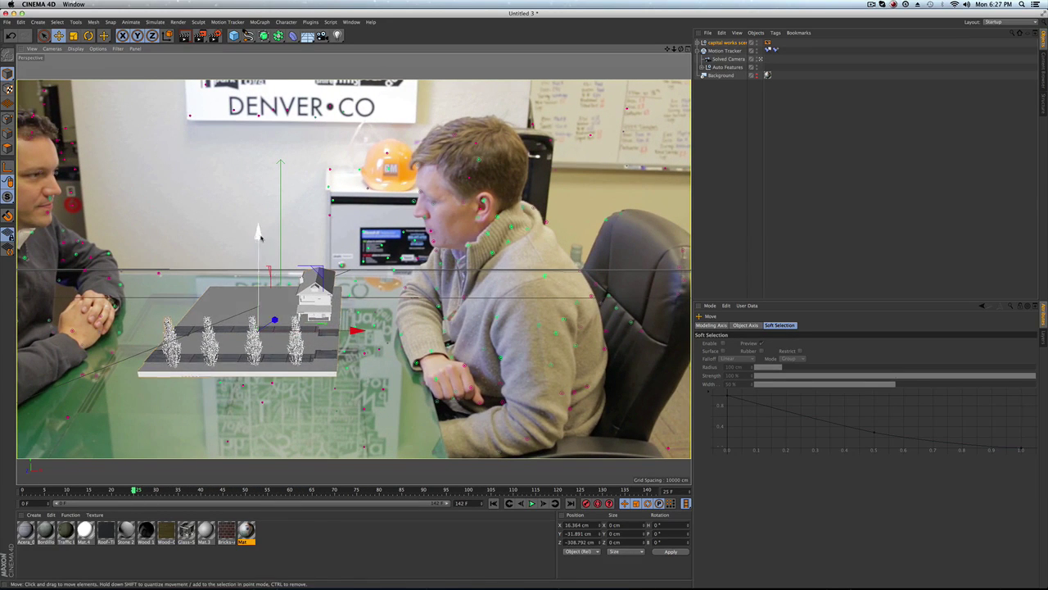
drag(258, 233, 258, 225)
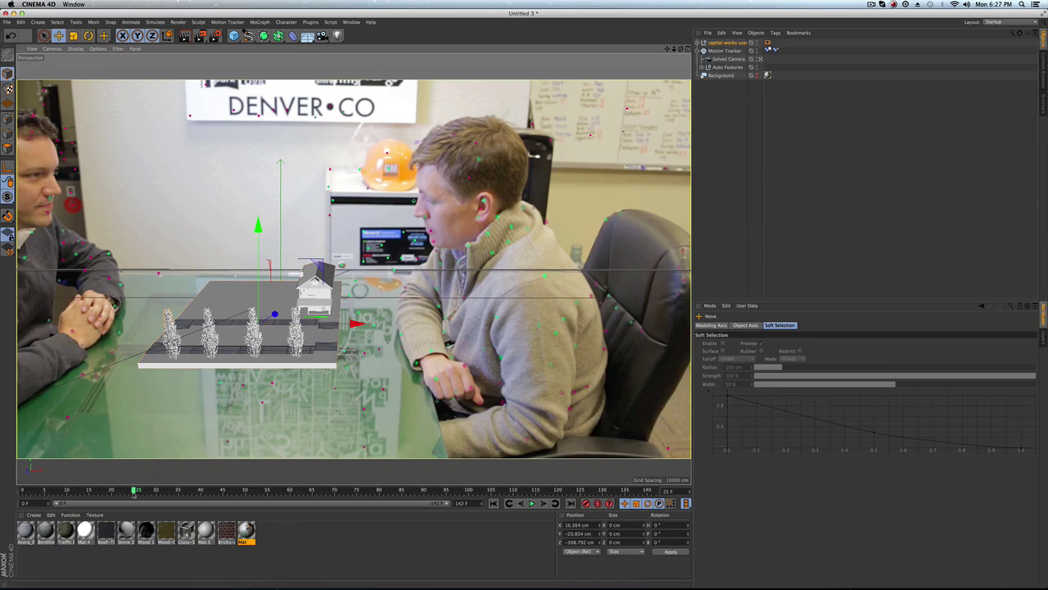
drag(133, 492, 401, 465)
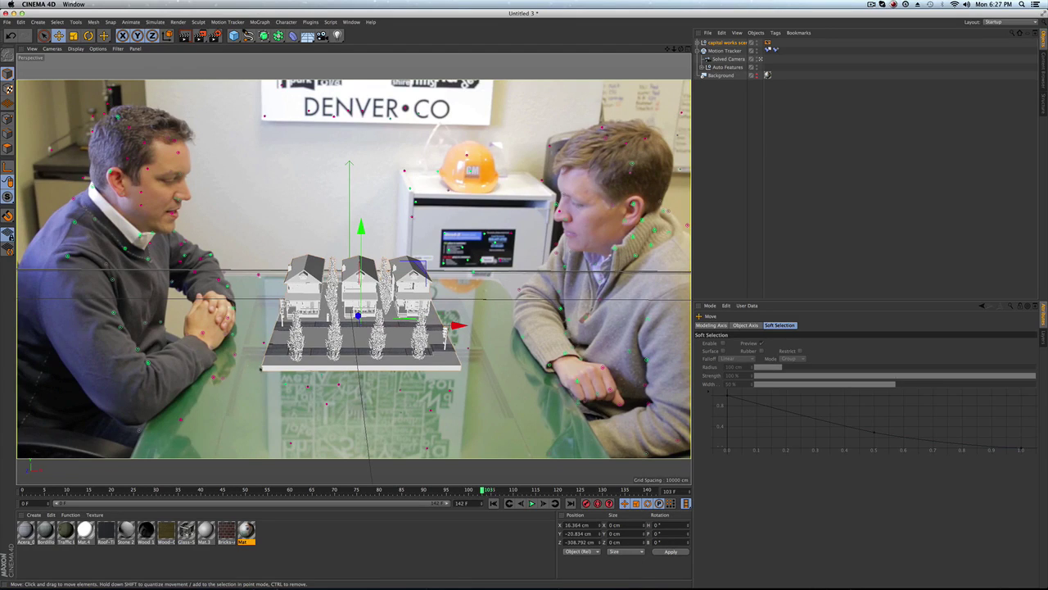
Scrub the timeline back toward frame 90 to check the scene's placement, and open the prepared project view1.c4d.
drag(480, 491, 265, 490)
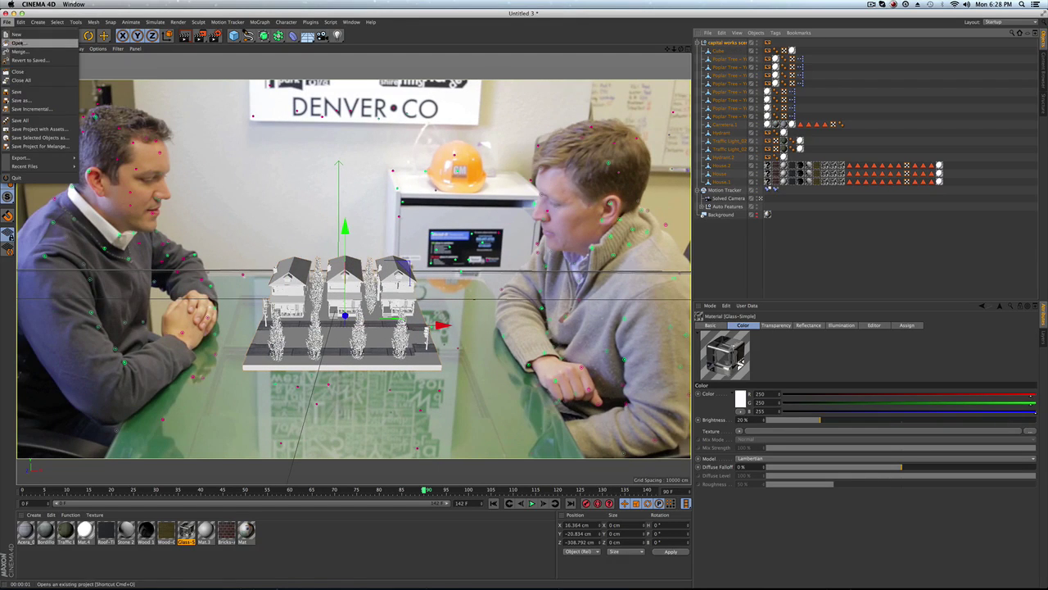
click(18, 71)
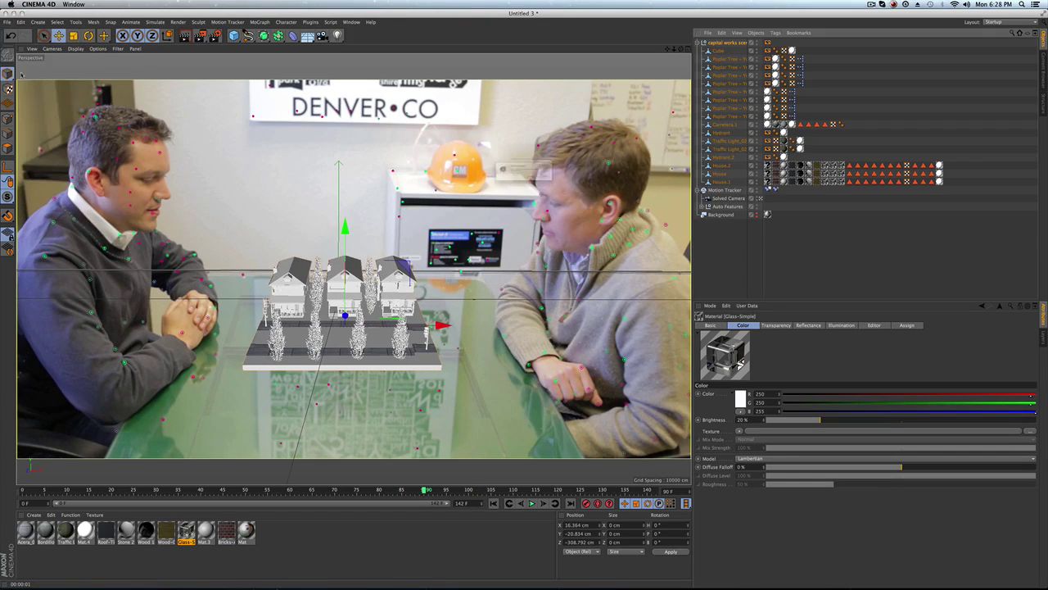
click(494, 189)
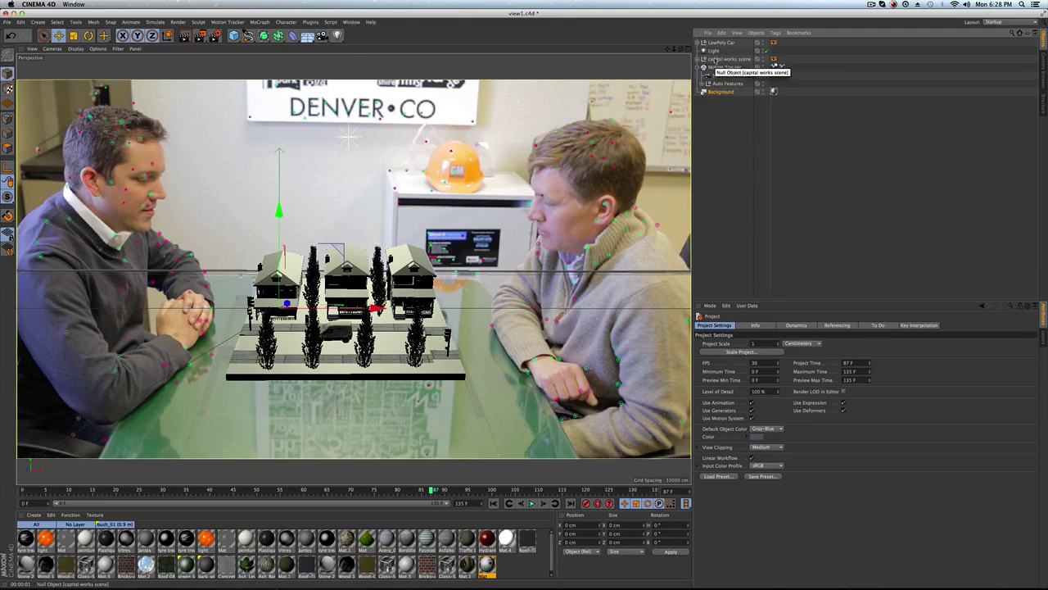
Move the light to about Y 272.3, Z -341.1 cm above the houses and render a preview in the viewport.
click(713, 51)
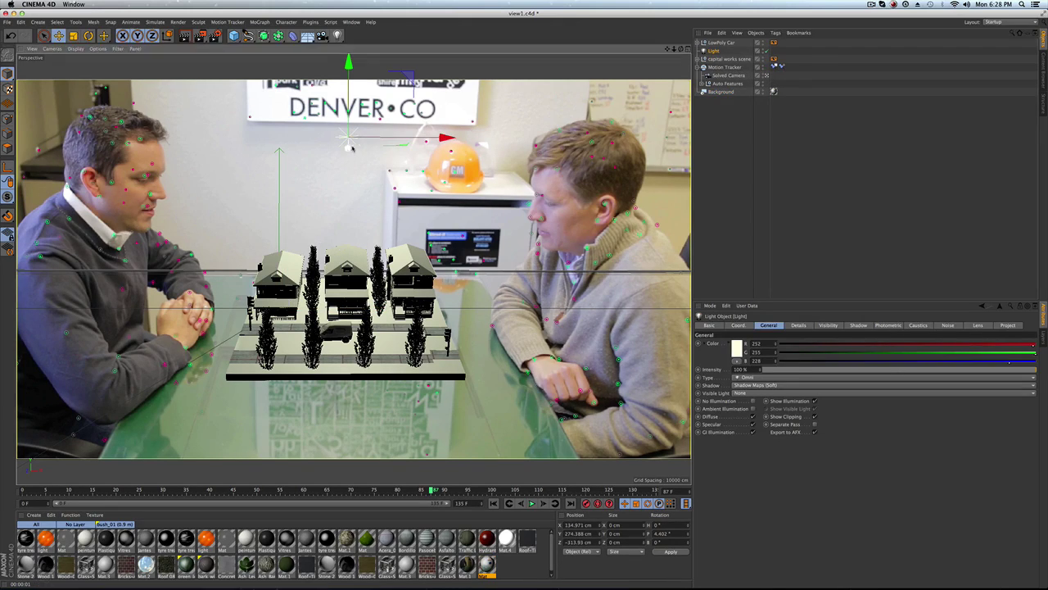
drag(358, 141, 348, 145)
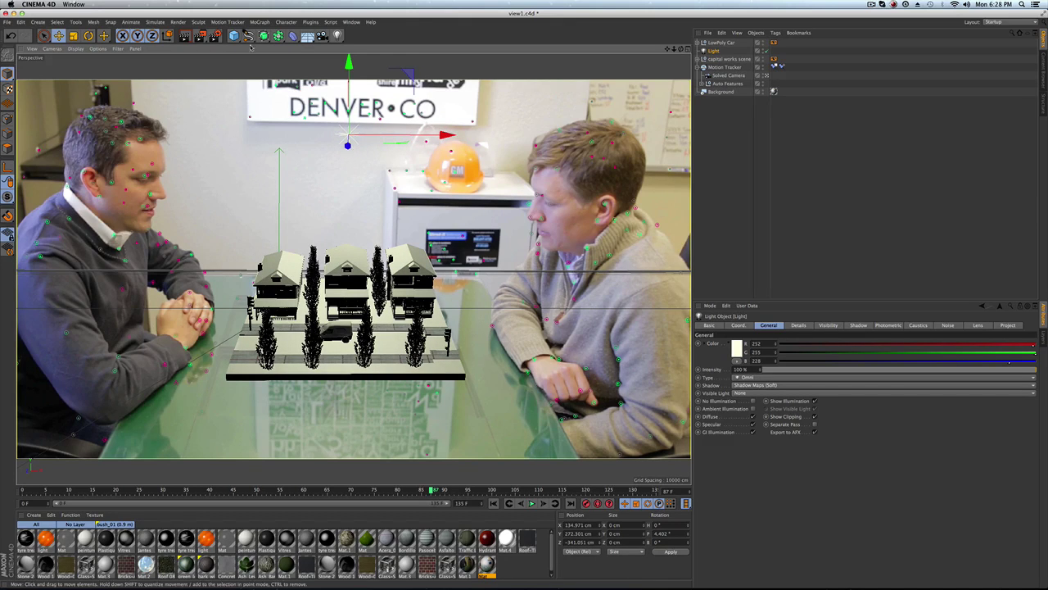
click(185, 36)
click(340, 174)
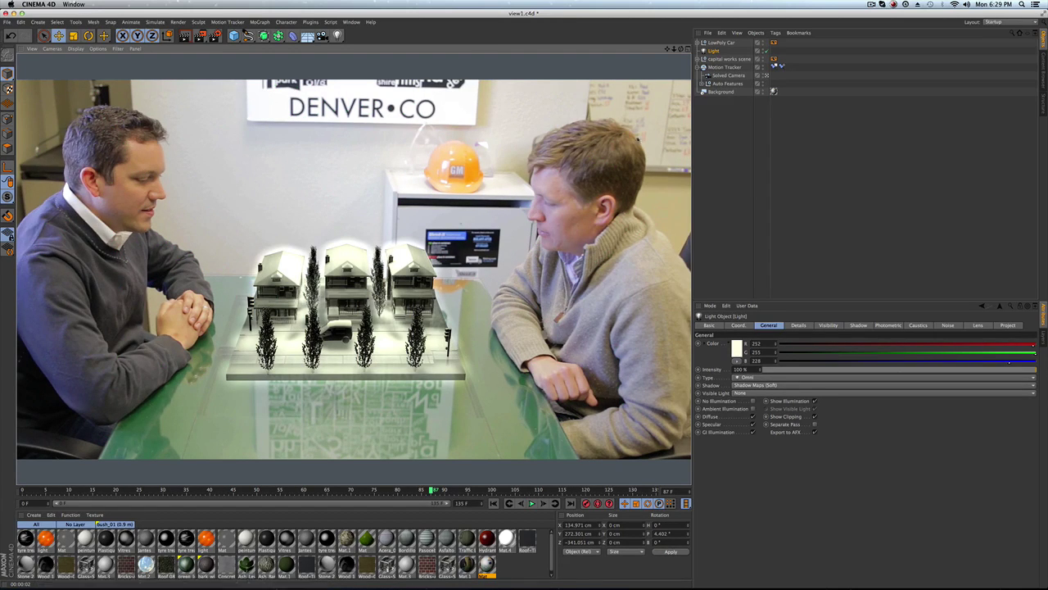
Inspect the LowPoly Car's display tag and step through its visibility keyframes at frames 35 and 60.
click(722, 42)
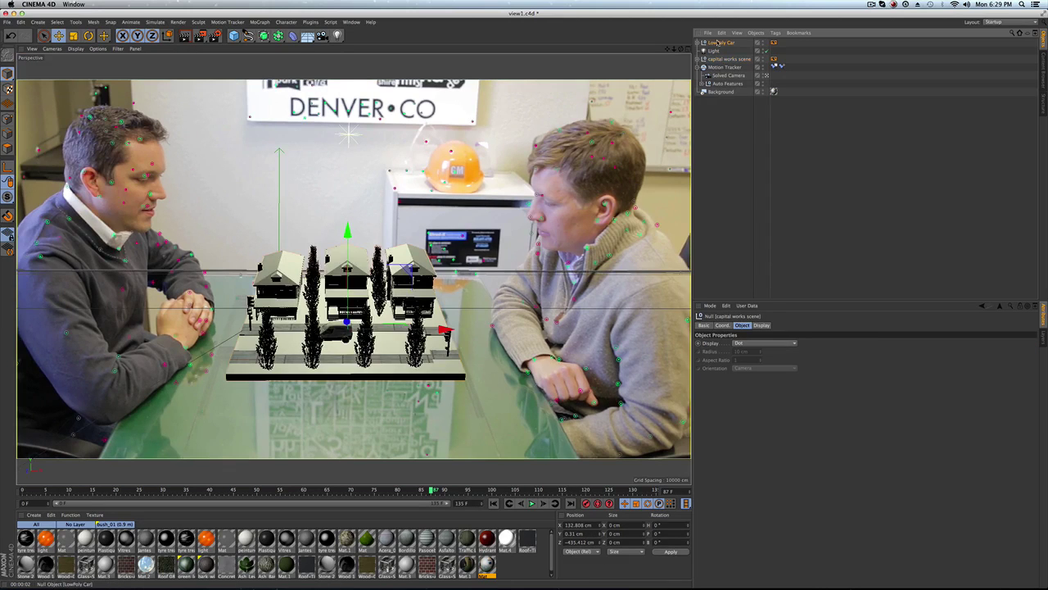
click(773, 43)
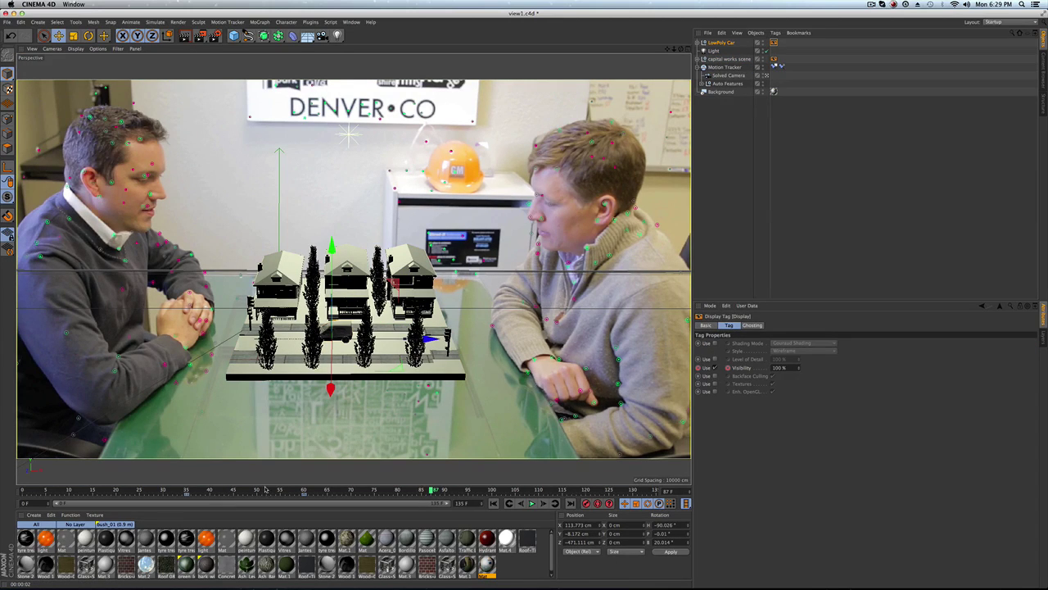
click(265, 489)
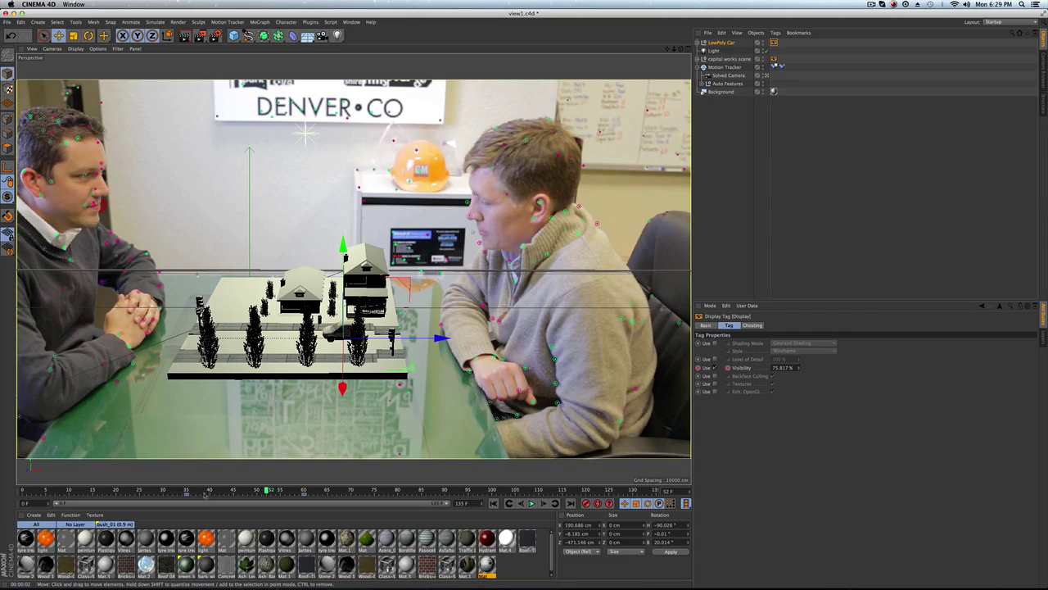
key(ctrl+f)
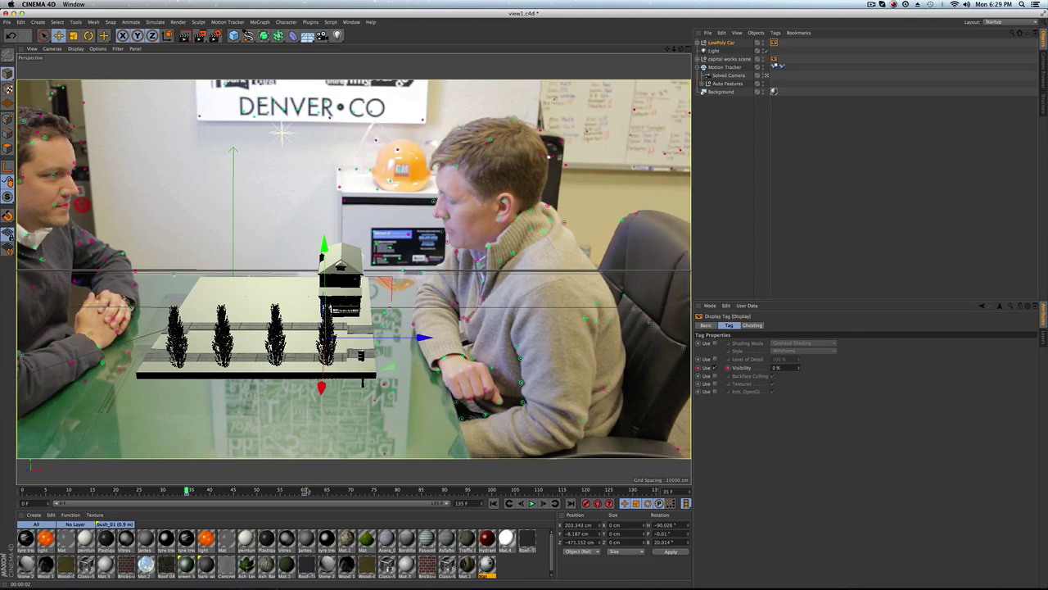
key(ctrl+g)
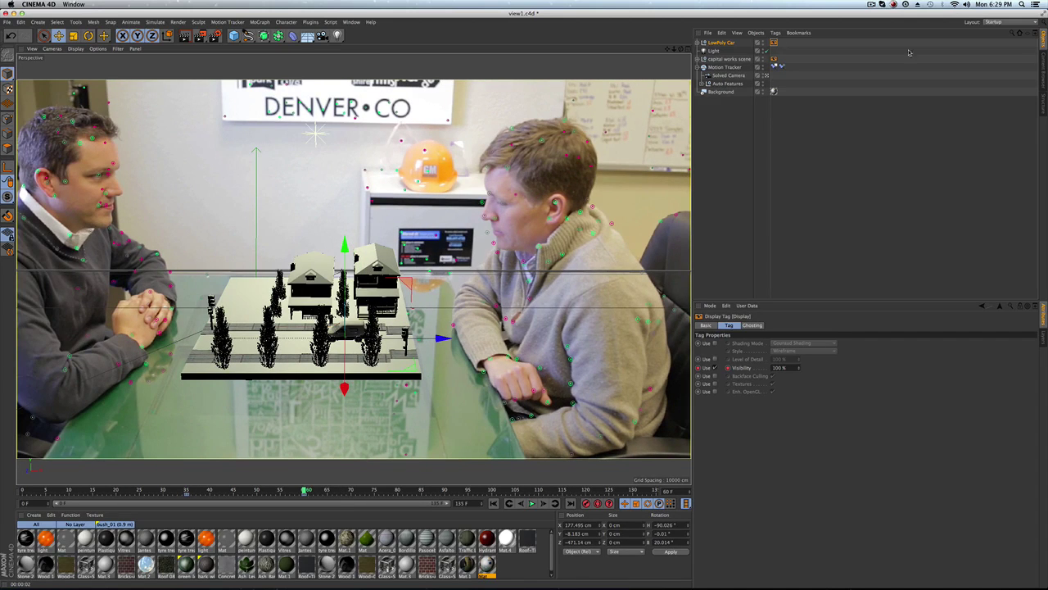
Inspect the display tag on the capital works scene and check the model at frames 47 and 71.
click(731, 59)
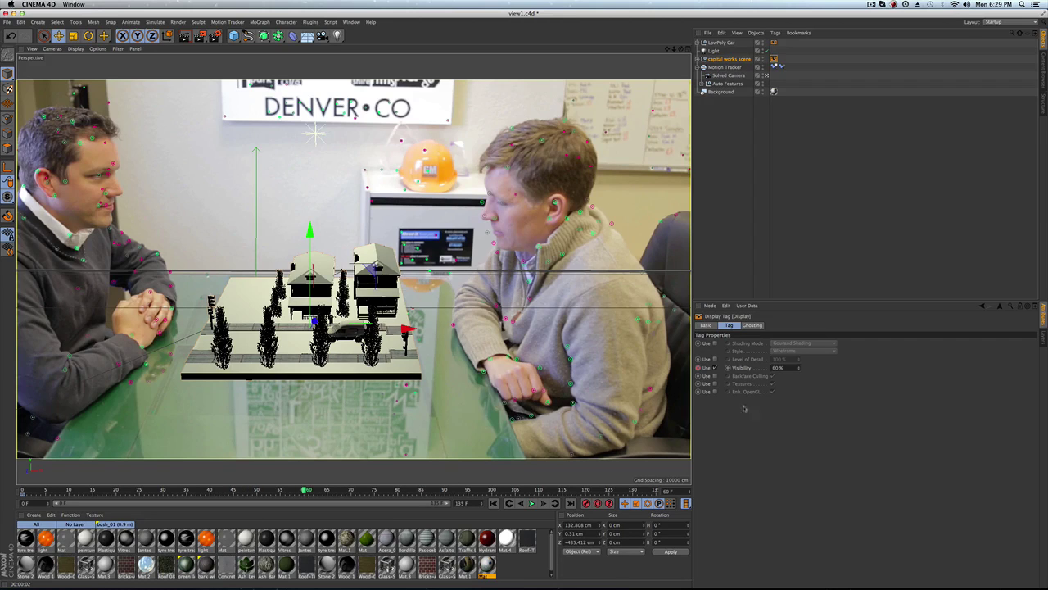
click(244, 491)
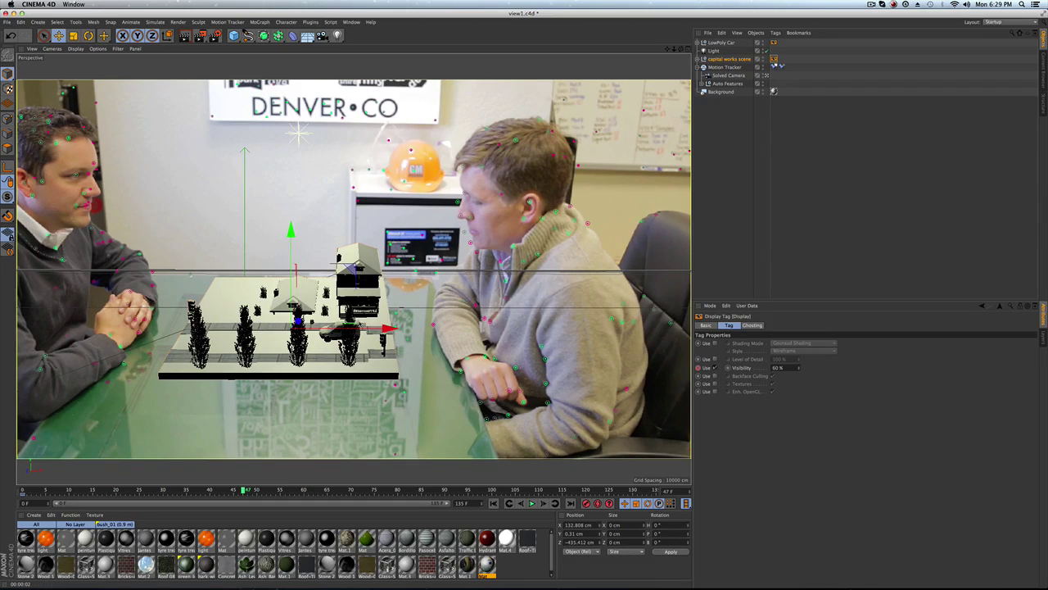
click(355, 490)
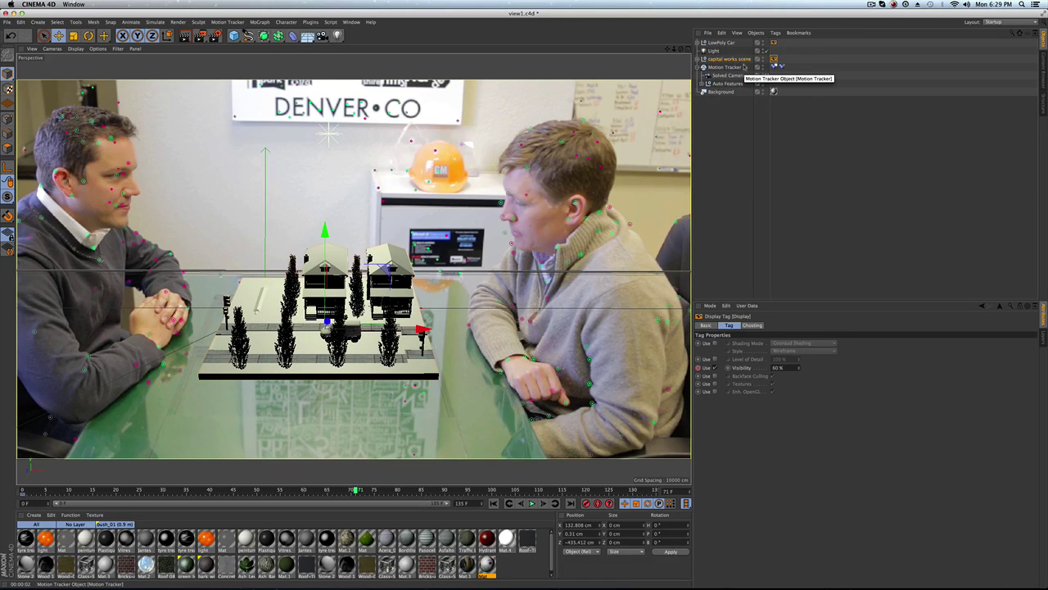
Expand the capital works scene hierarchy and browse the Visualize 3D object presets for outdoor objects and plants.
click(699, 59)
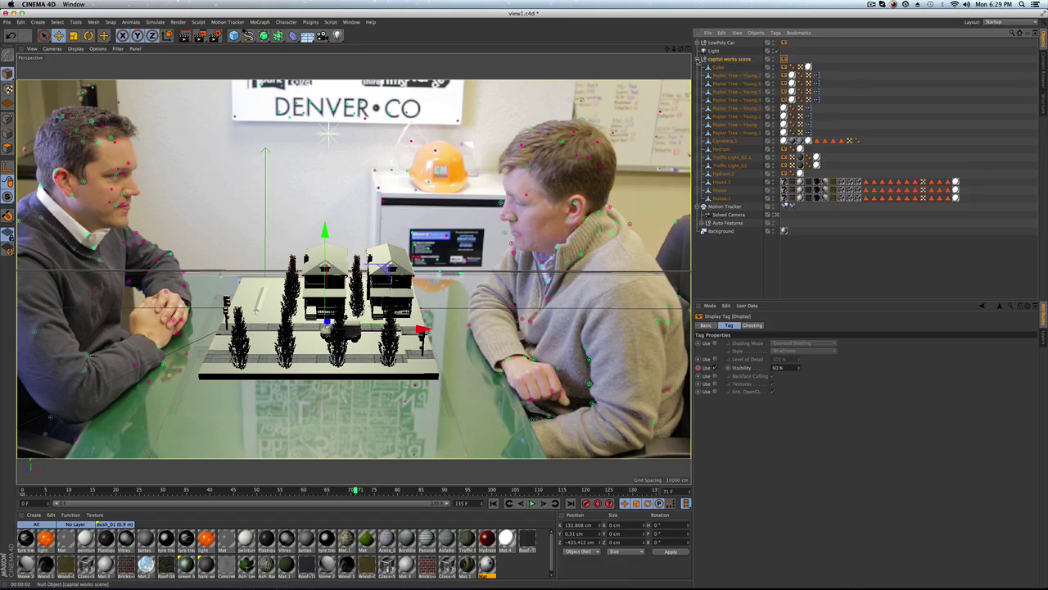
click(733, 76)
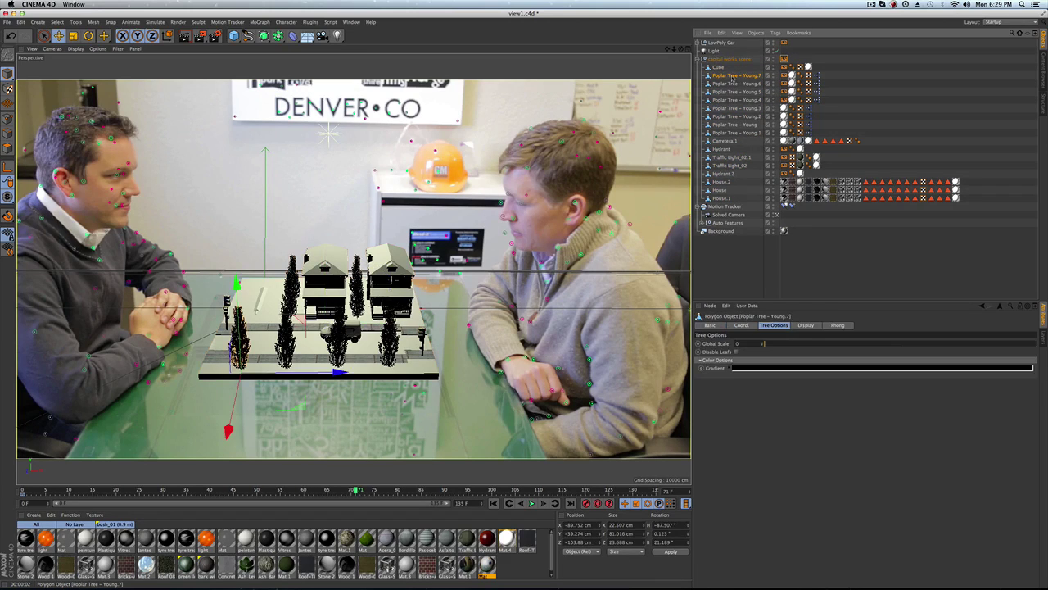
click(1043, 74)
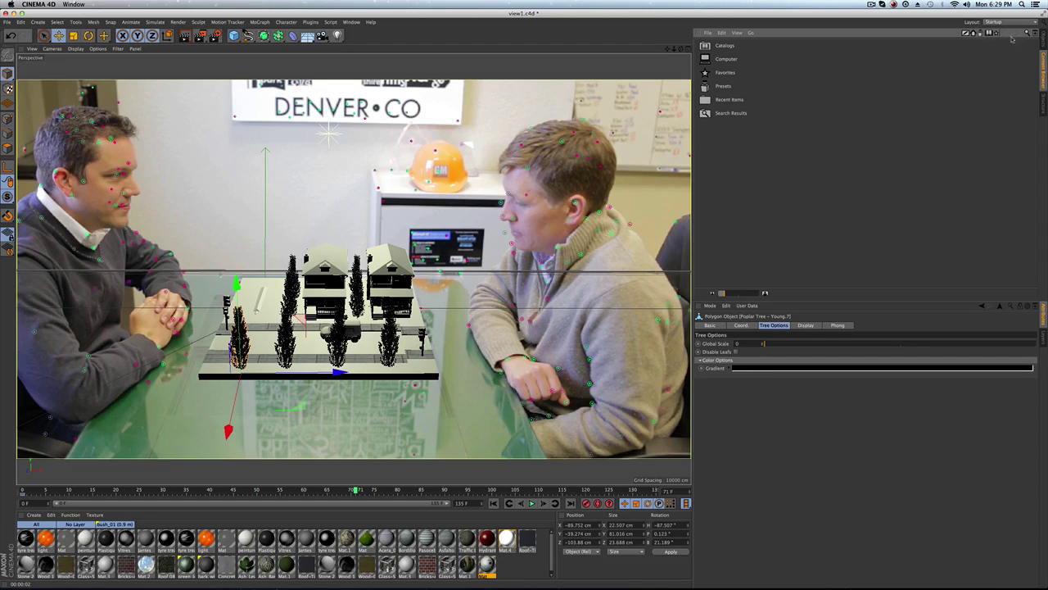
click(1044, 49)
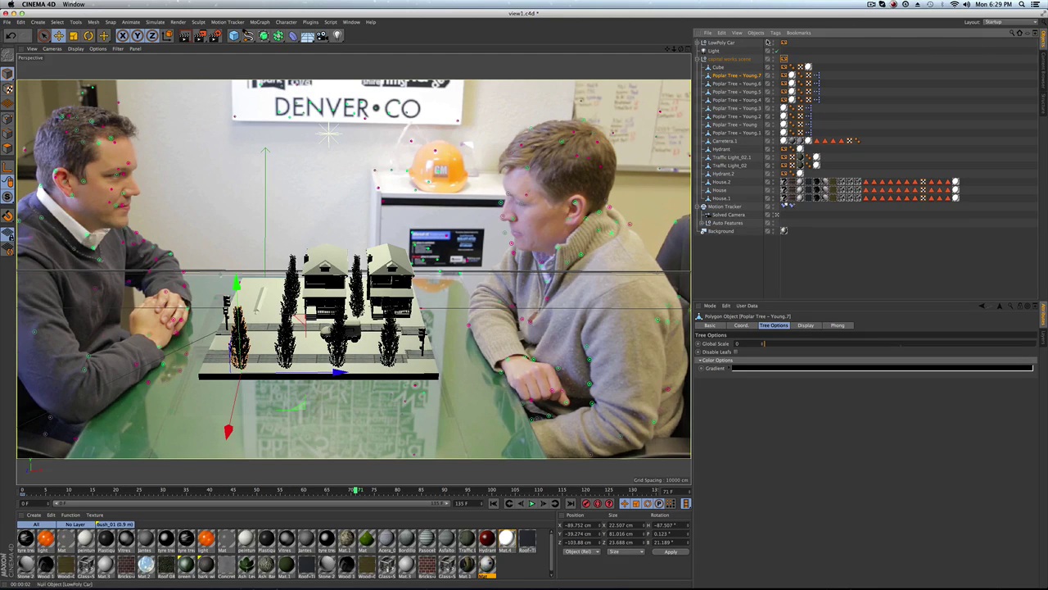
click(708, 33)
mouse_move(733, 65)
mouse_move(811, 124)
mouse_move(862, 152)
mouse_move(905, 219)
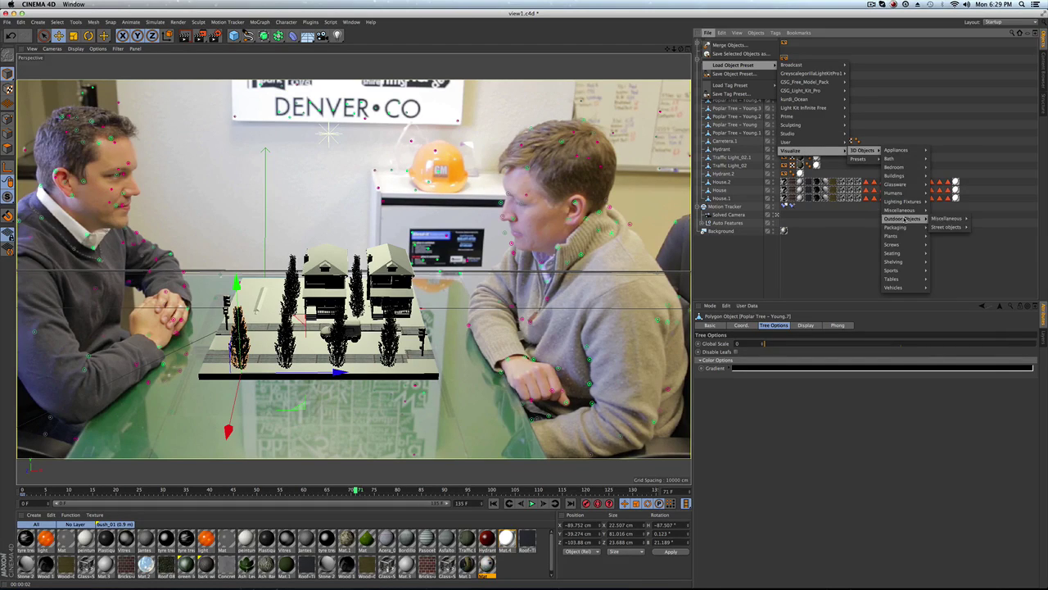
mouse_move(947, 219)
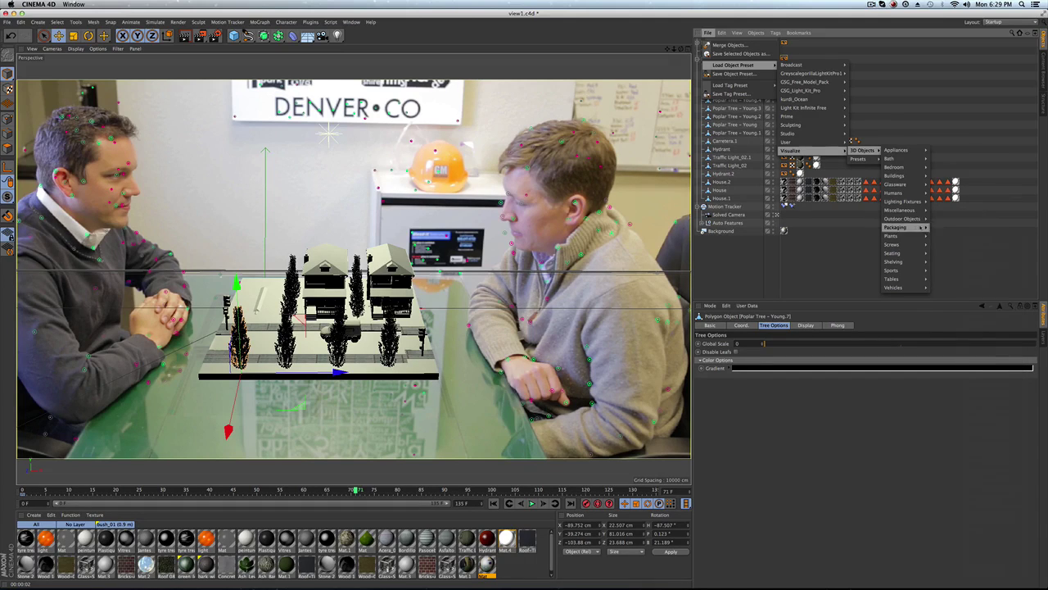
mouse_move(907, 236)
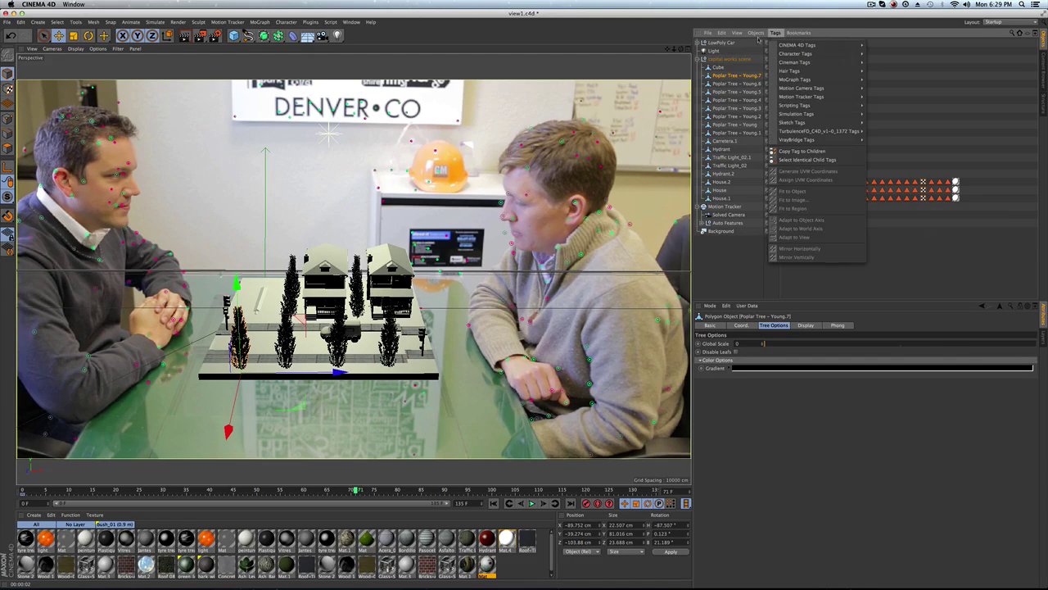
click(715, 262)
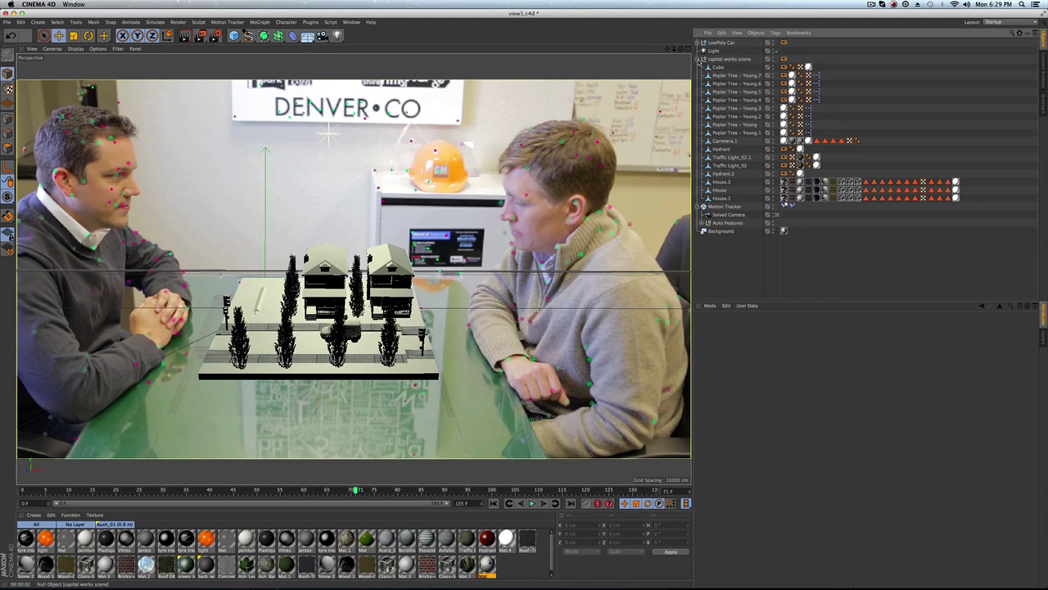
Examine the visibility animation of Poplar Tree - Young.7 through its display tag, scrubbing the timeline and playing the animation.
click(698, 61)
click(699, 60)
click(783, 76)
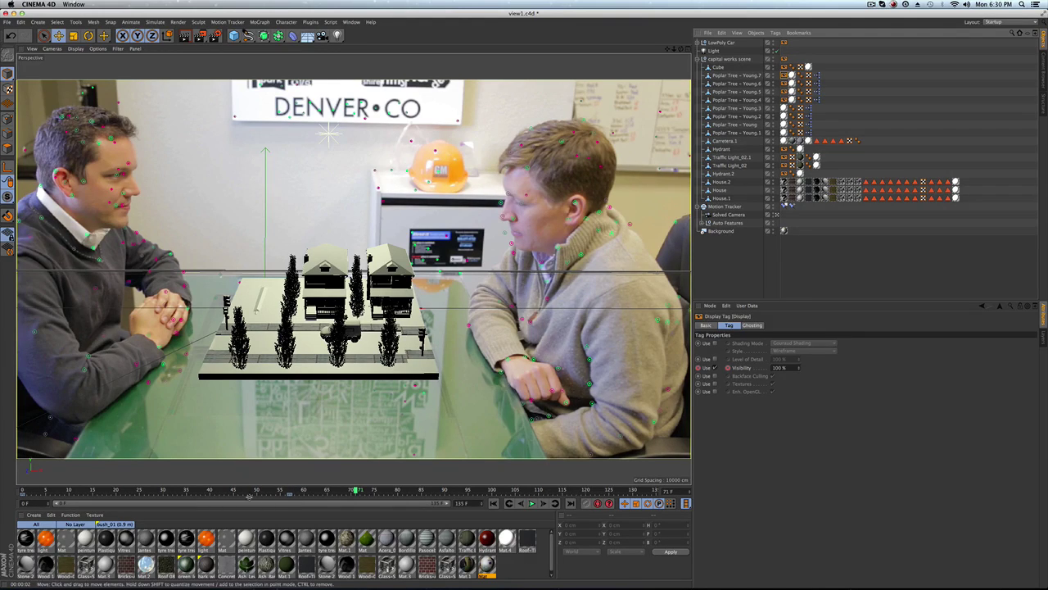
click(254, 490)
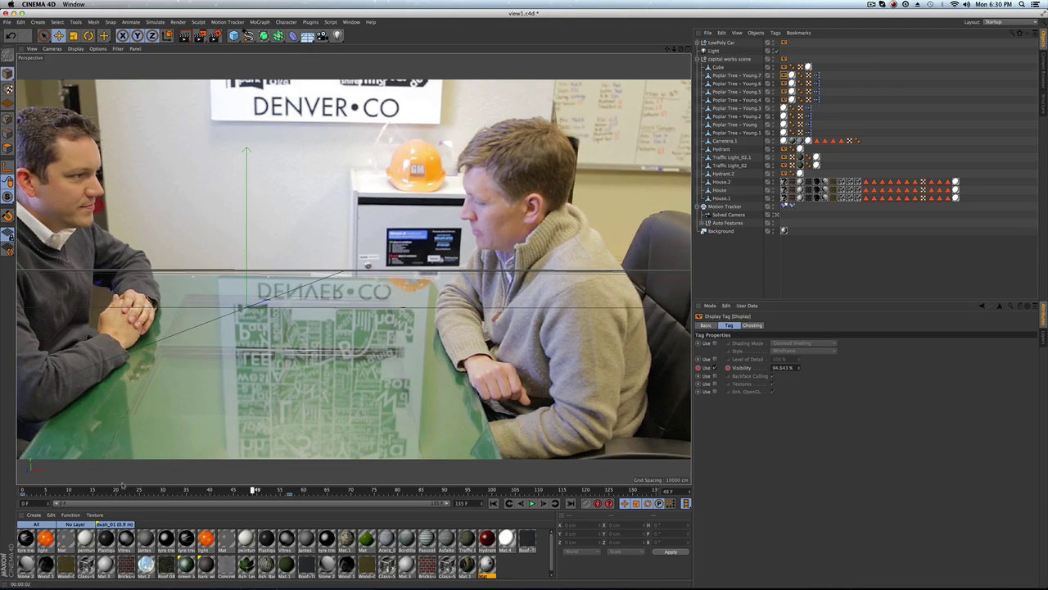
drag(123, 486, 326, 412)
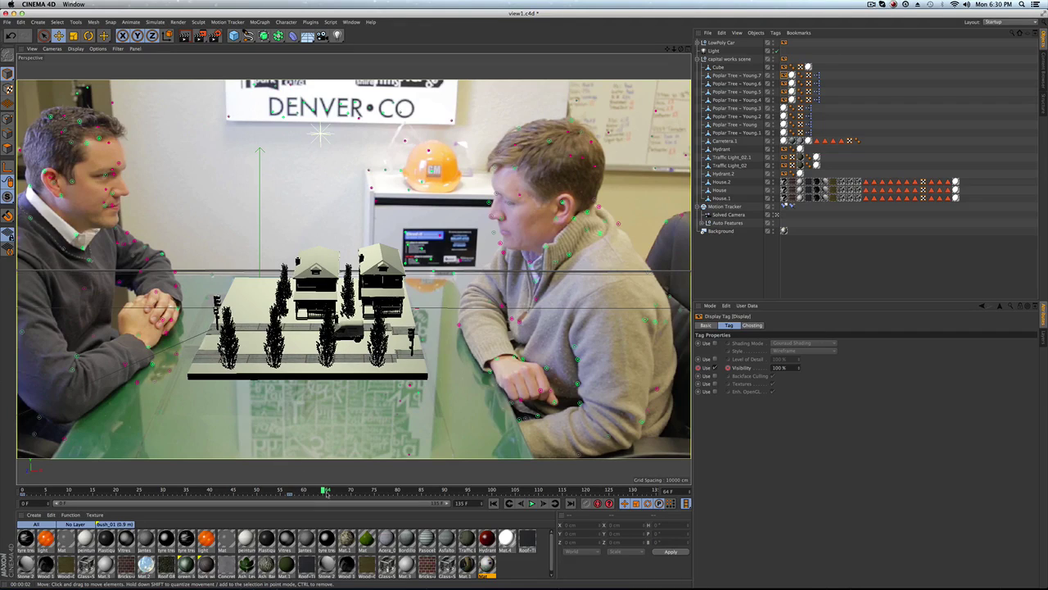
click(395, 490)
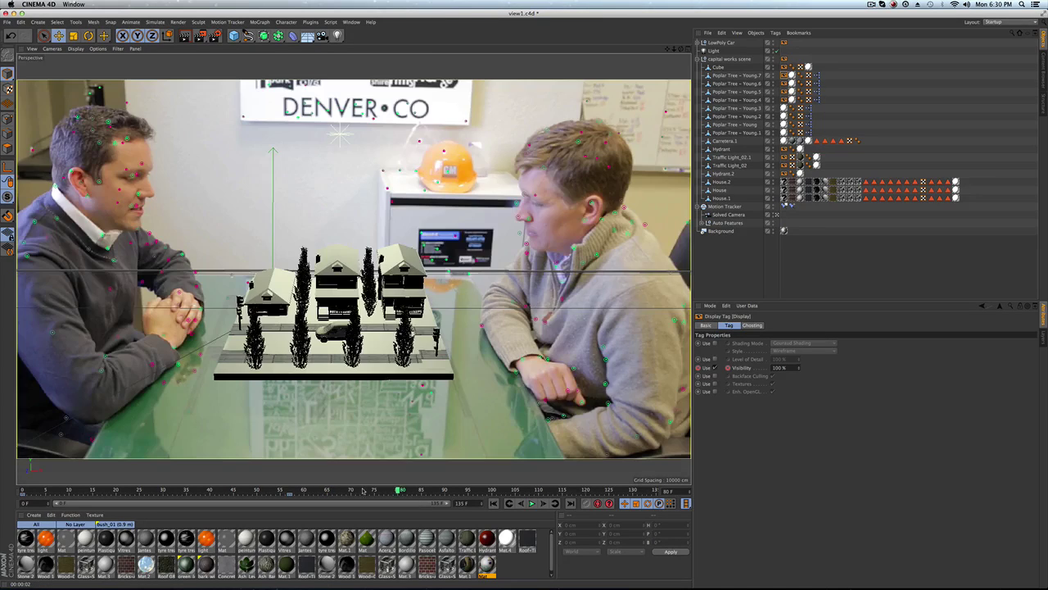
click(531, 503)
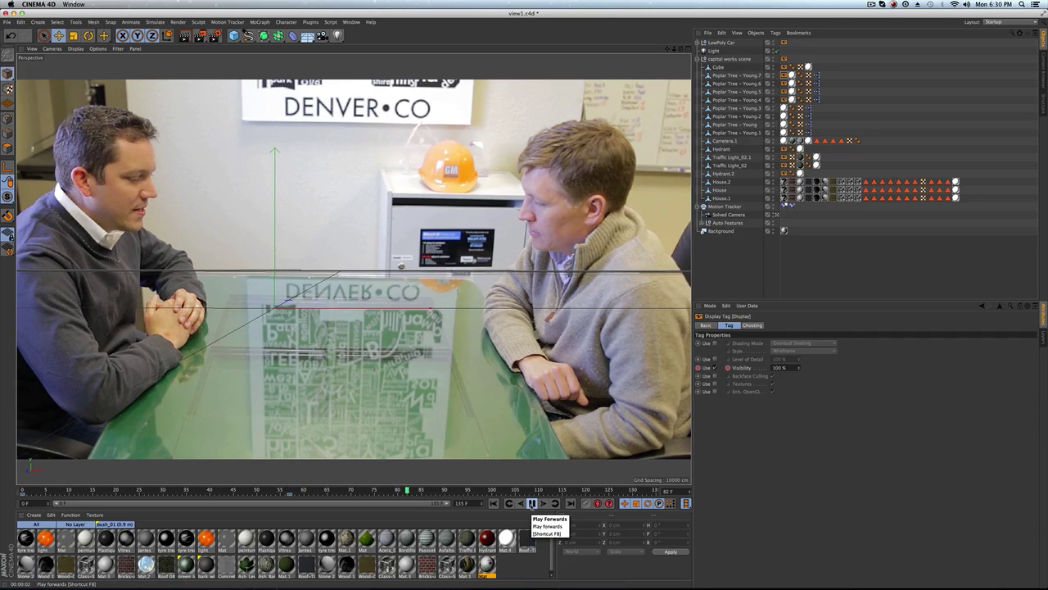
click(531, 503)
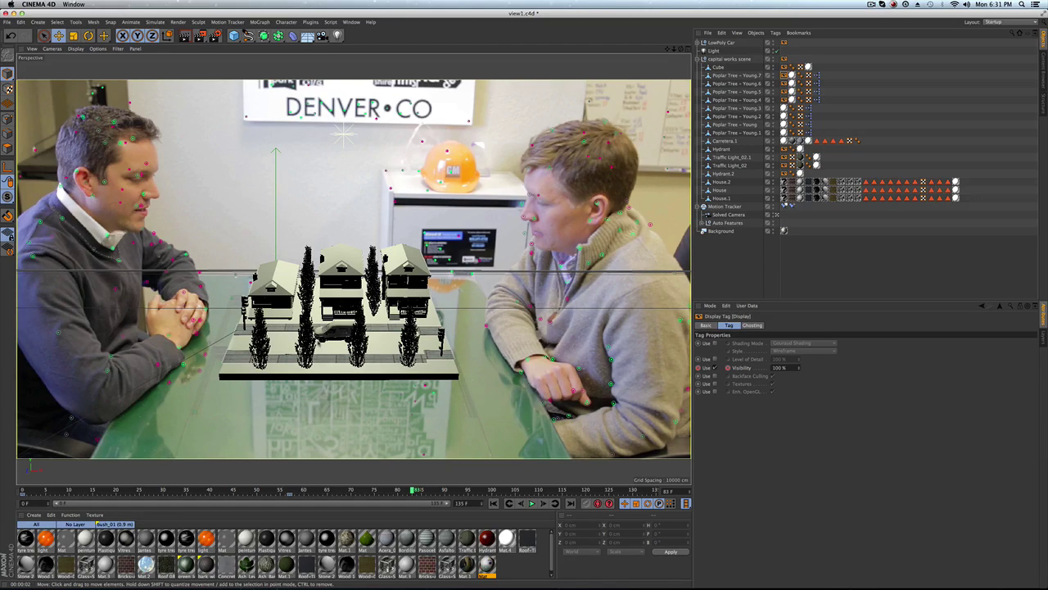
Review the output size and frame range in the render settings and close them.
click(215, 35)
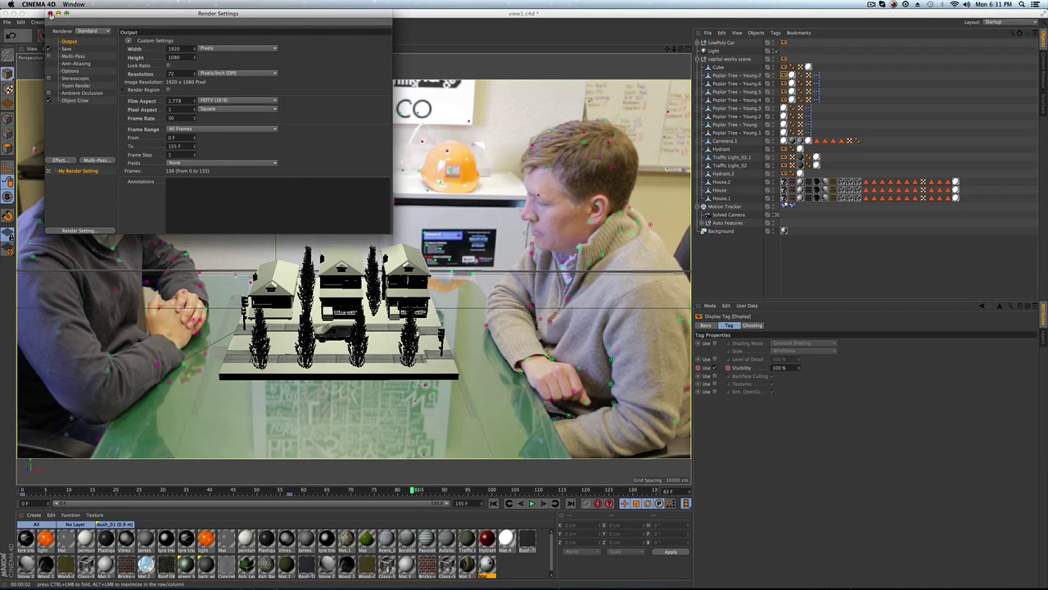
click(50, 14)
mouse_move(41, 574)
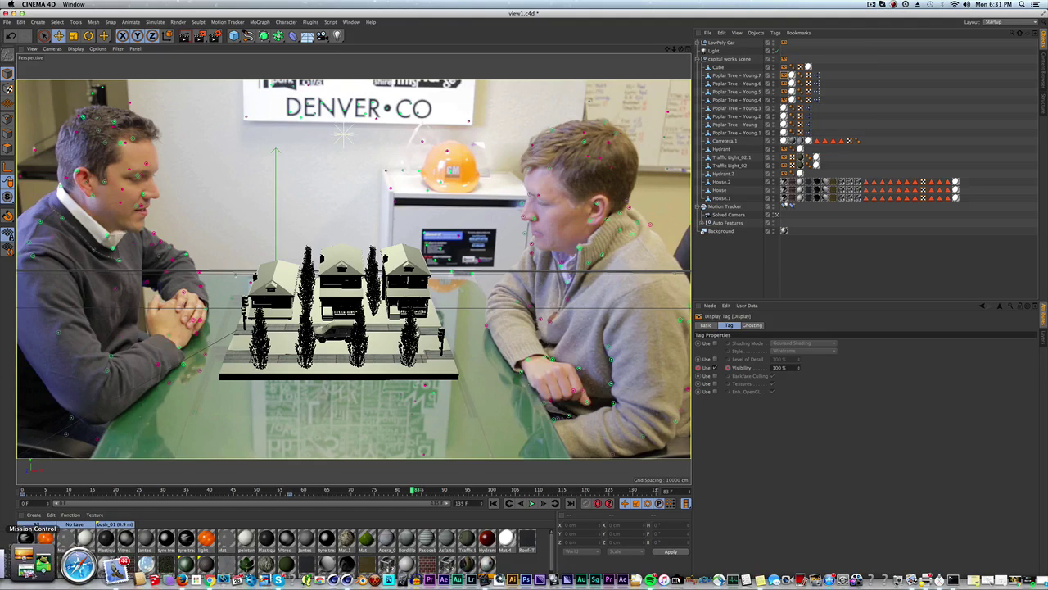